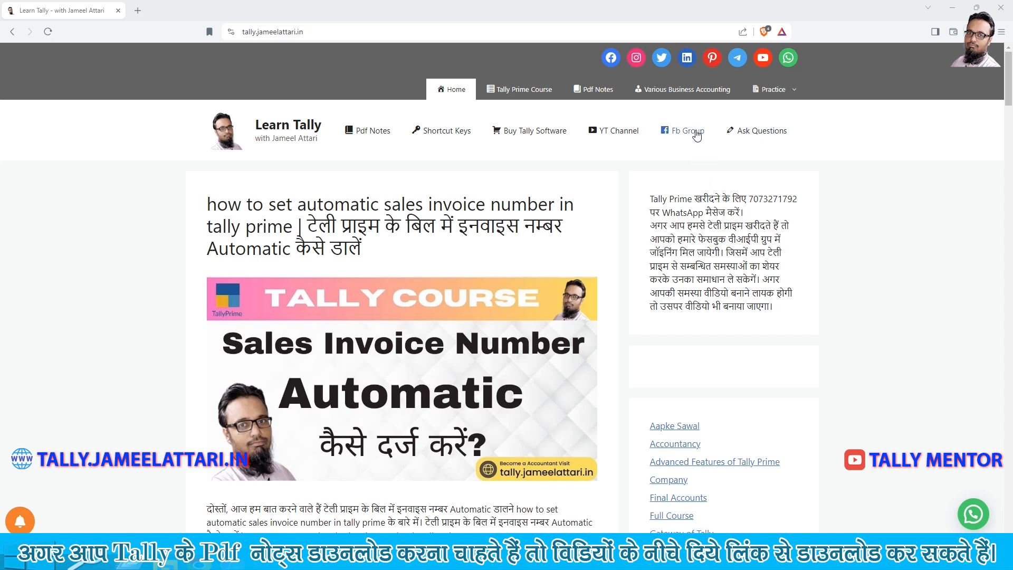
Open the Hospital Accounting in Tally article from the various business accounting list and go to its Expenses Payment Entry section.
left_click(711, 97)
scroll(593, 427, "down", 5)
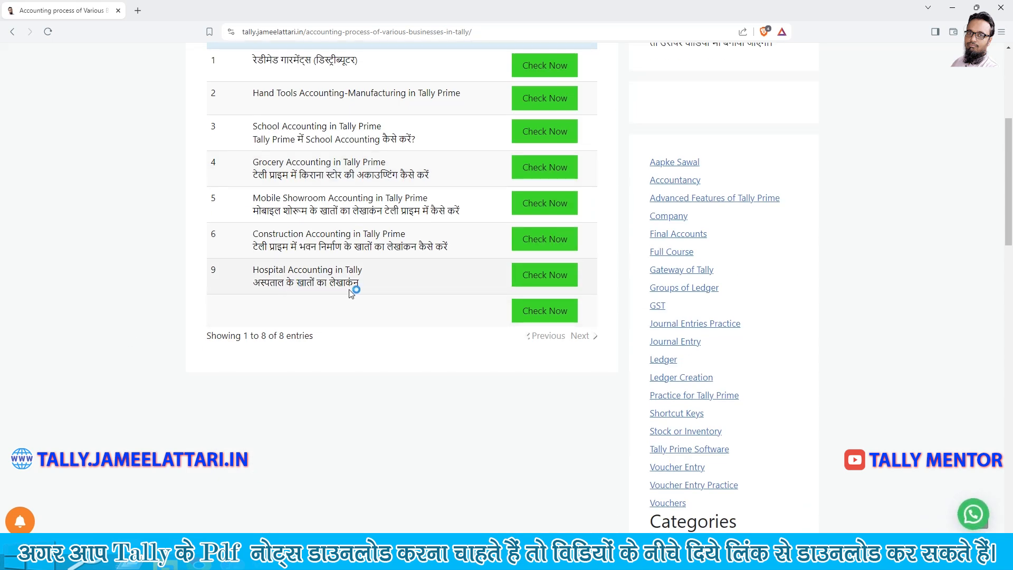
left_click(552, 281)
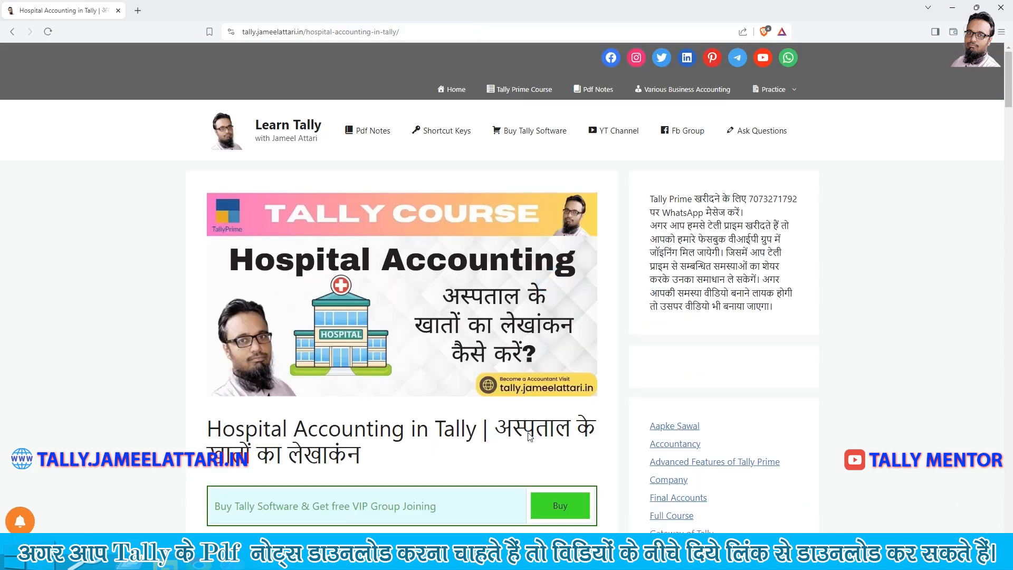
scroll(529, 435, "down", 3)
scroll(528, 435, "down", 4)
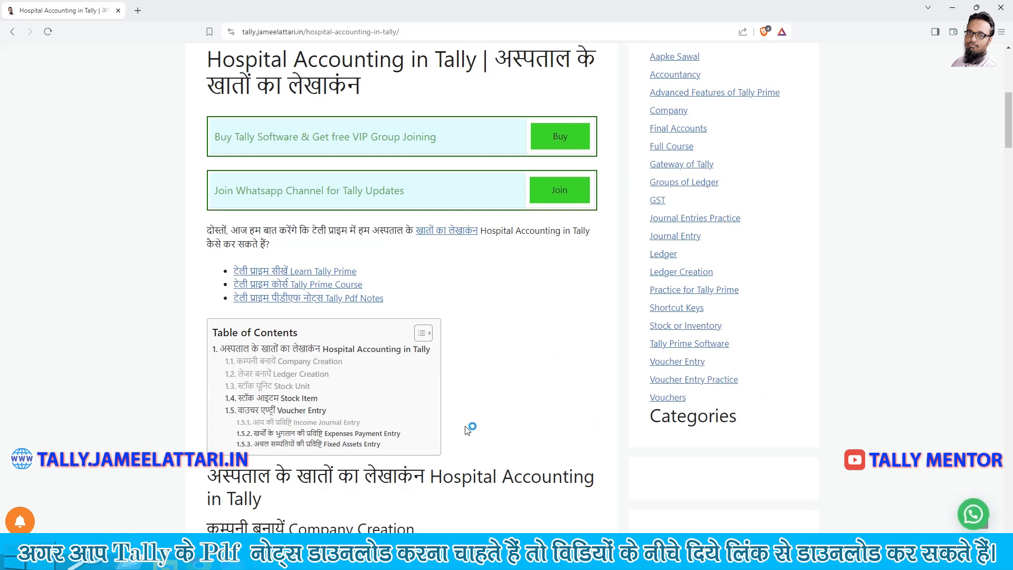
left_click(325, 435)
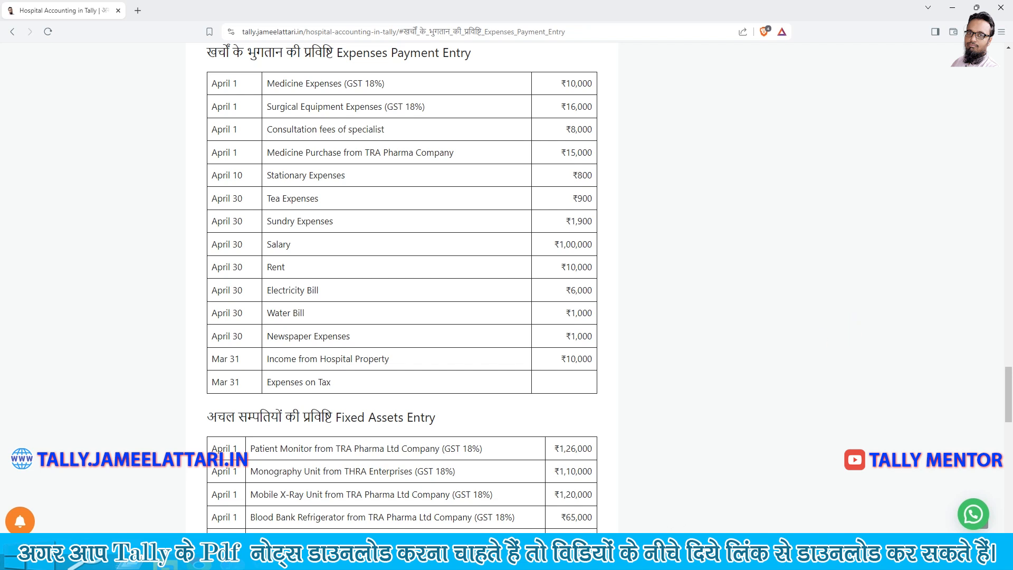
Switch to TallyPrime and open a new Payment voucher.
key("alt+Tab")
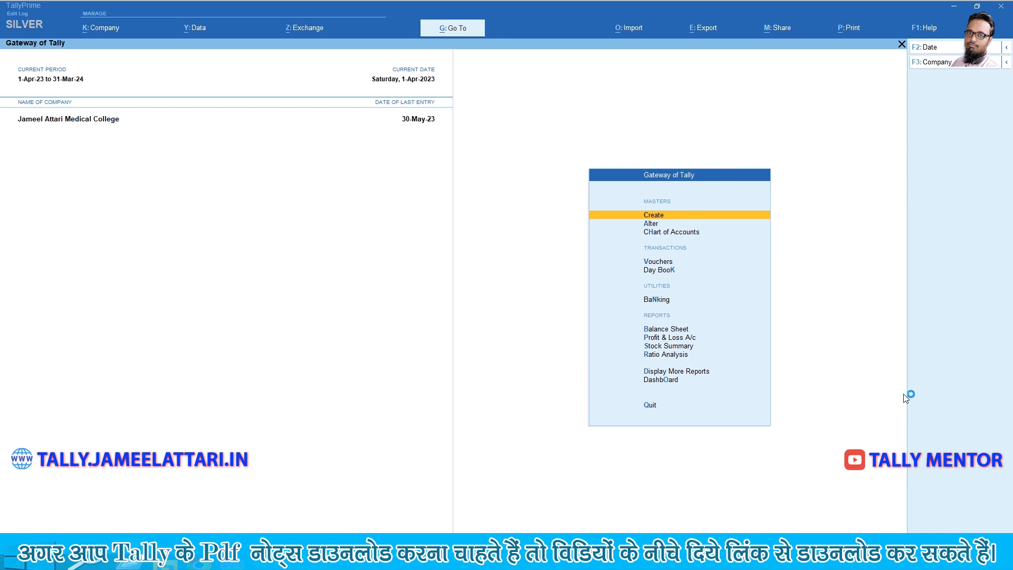
key("Down")
key("Down")
key("Down")
key("Down")
key("Up")
key("Return")
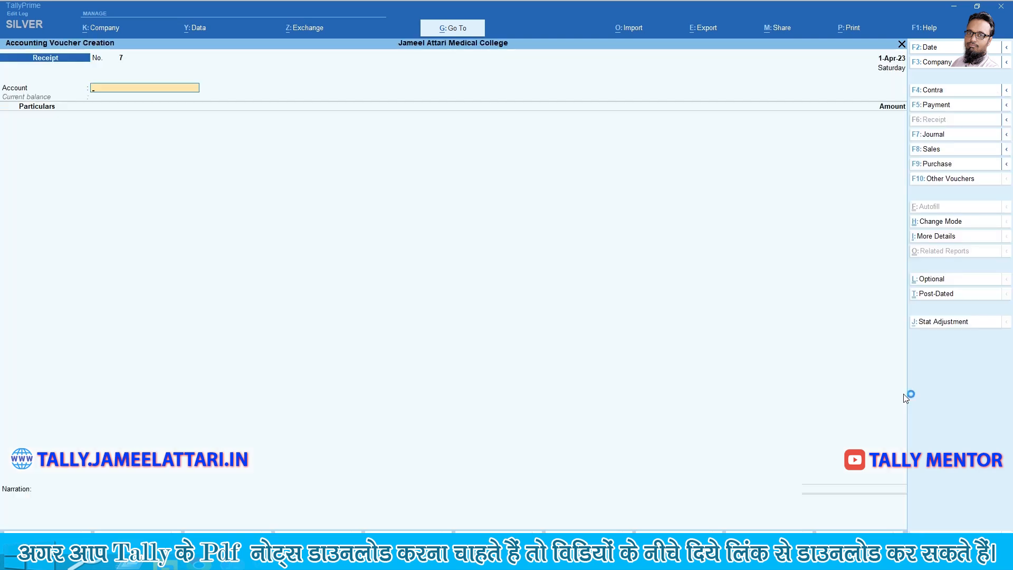
left_click(946, 110)
Check the first expense in the web page's table and select Cash as the payment voucher's account.
key("alt+Tab")
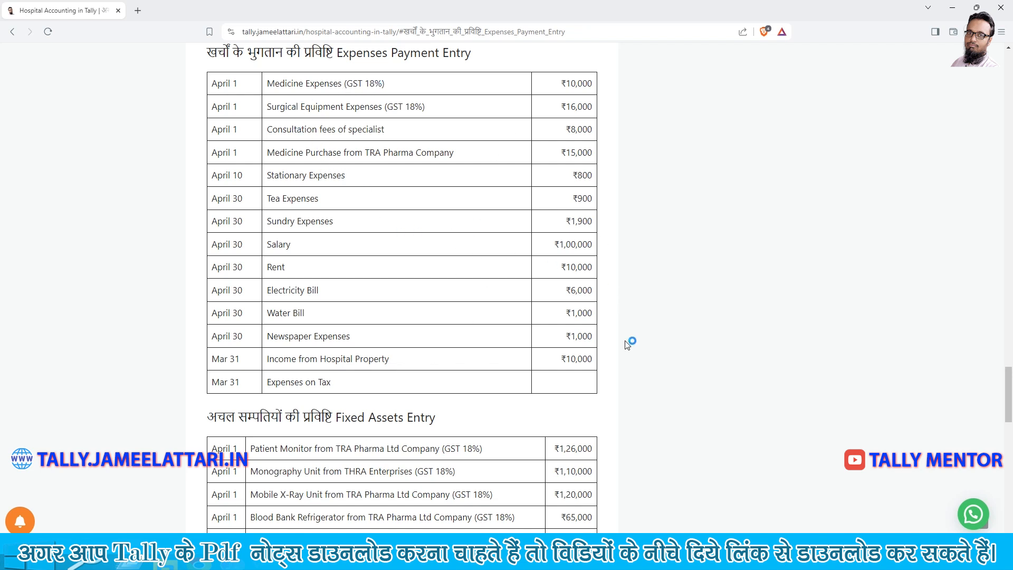
key("alt+Tab")
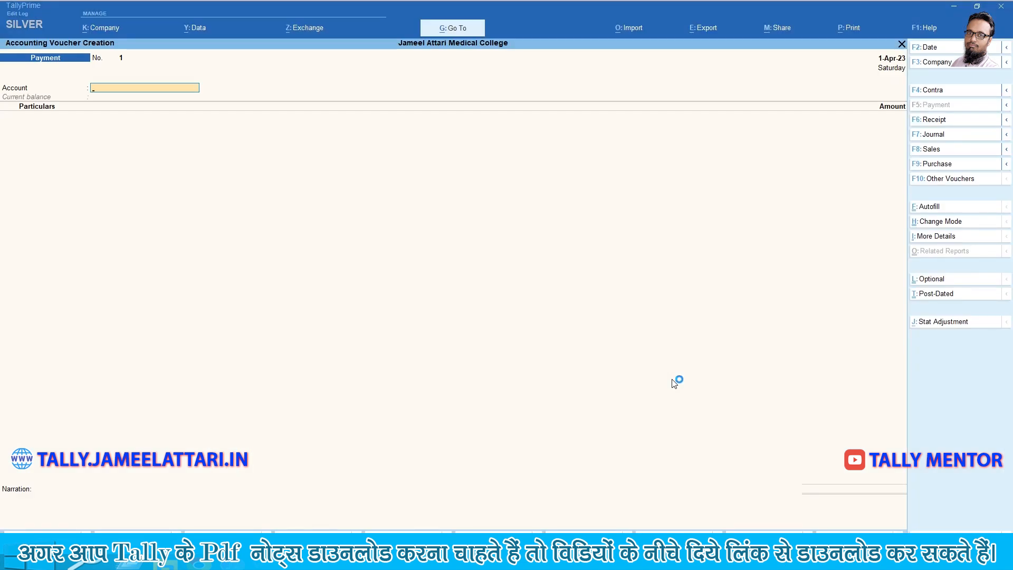
type("Cas")
key("Return")
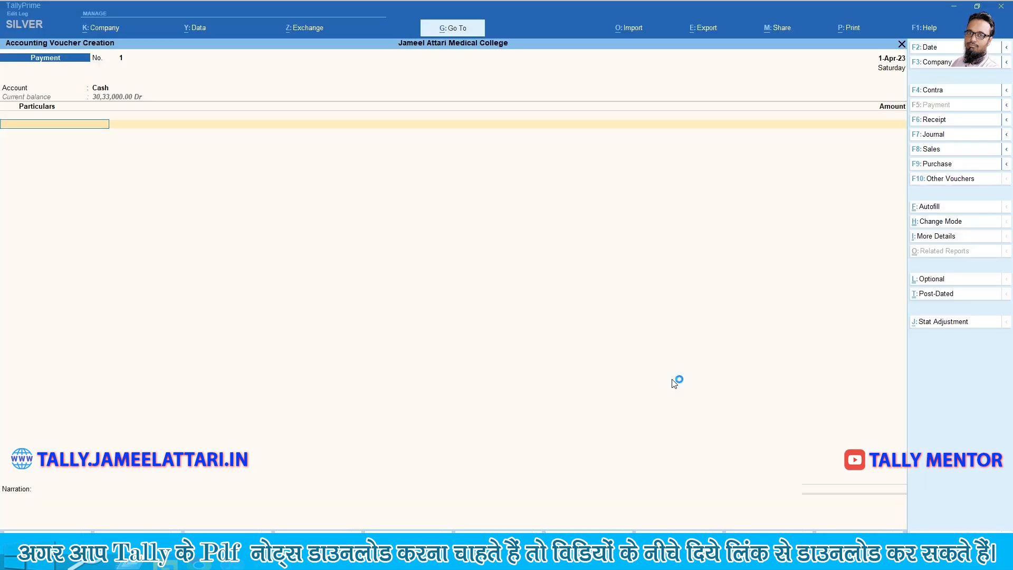
Add Medicine Charges for 10,000 to the voucher, keeping the GST rate and HSN/SAC details As per Masters/Company.
type("Me")
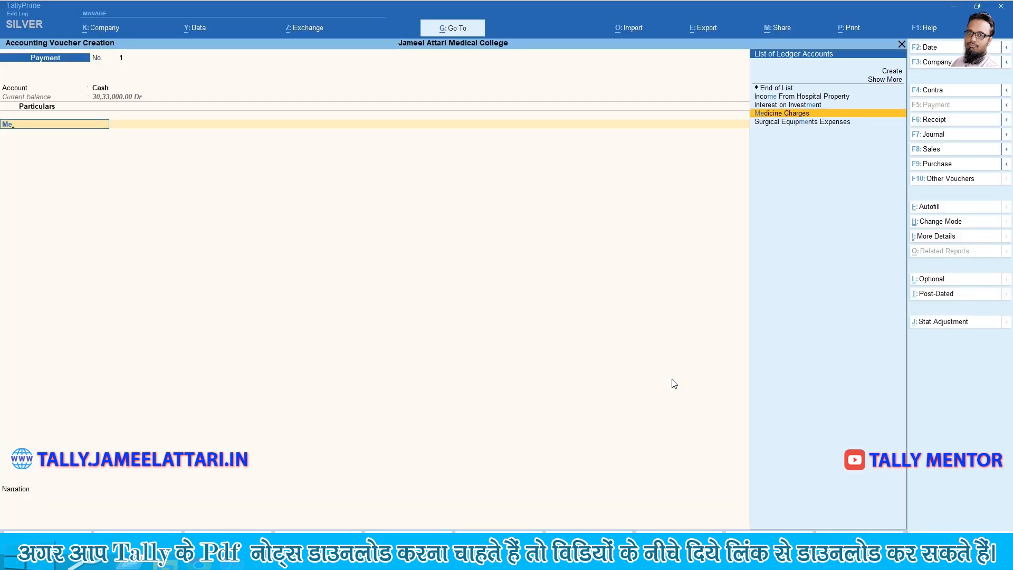
key("Return")
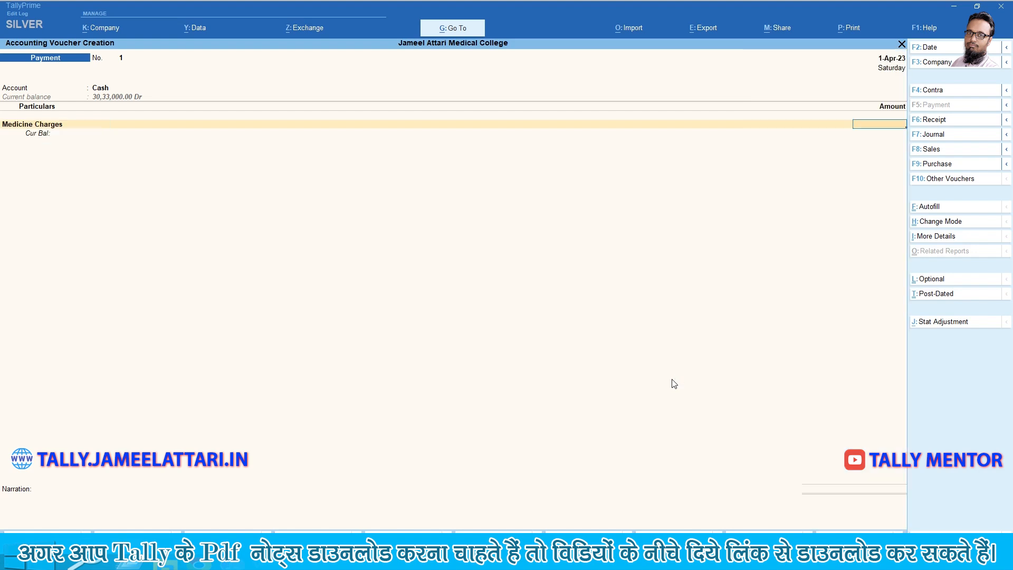
key("alt+Tab")
key("alt+Tab")
type("10000")
key("Return")
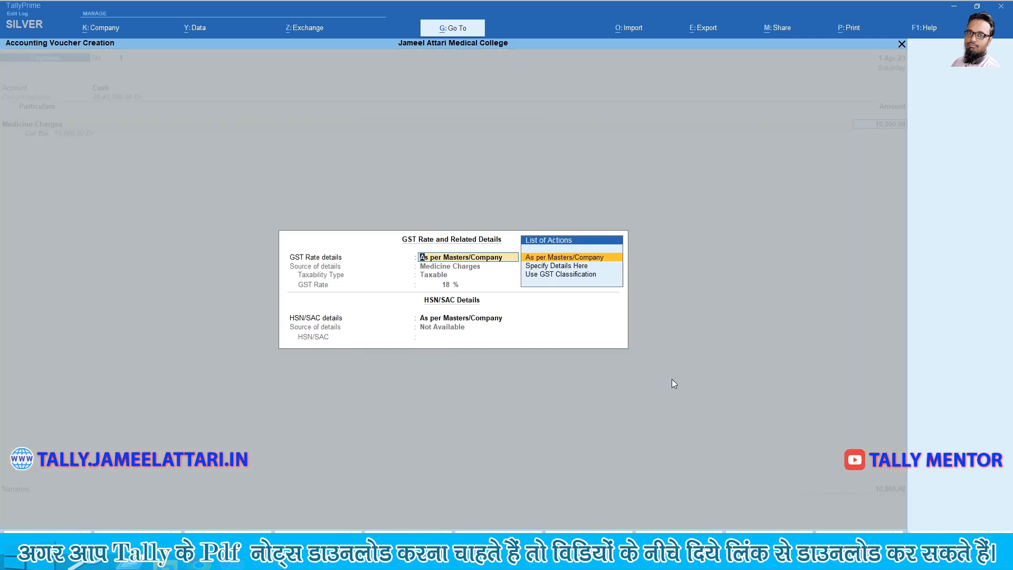
key("Return")
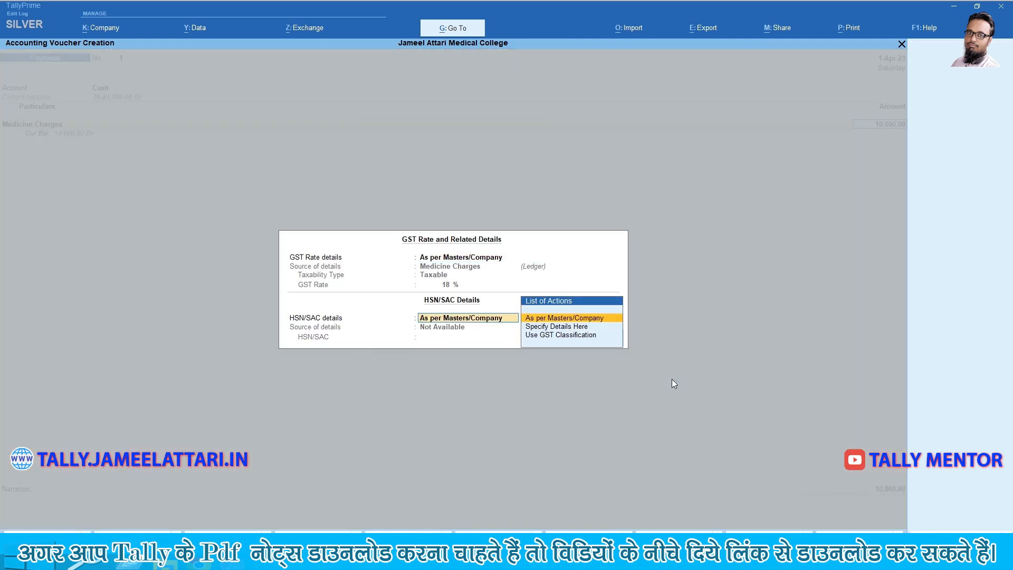
key("Return")
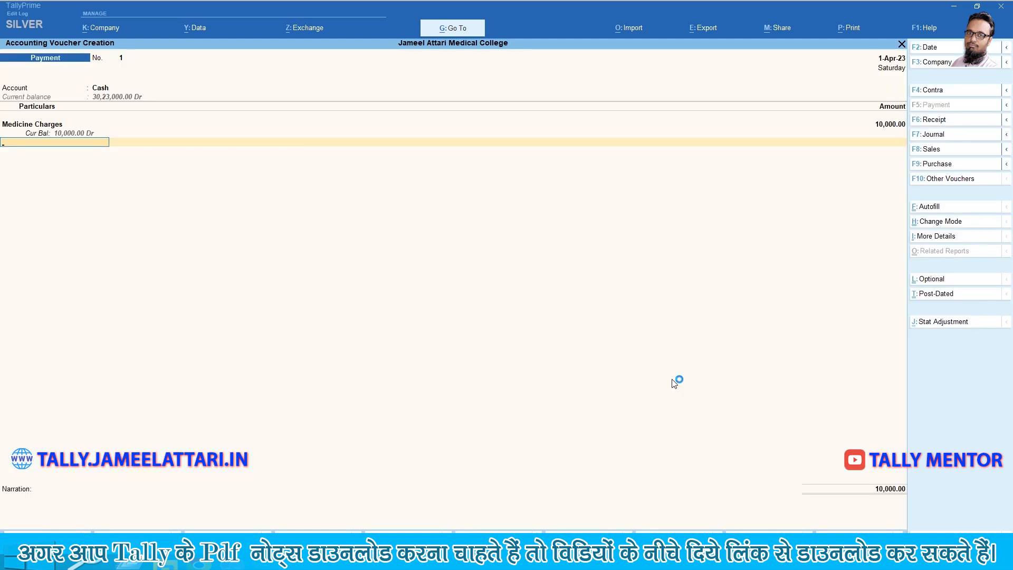
Add an Input CGST line of 900 to the medicine payment voucher.
type("Inp")
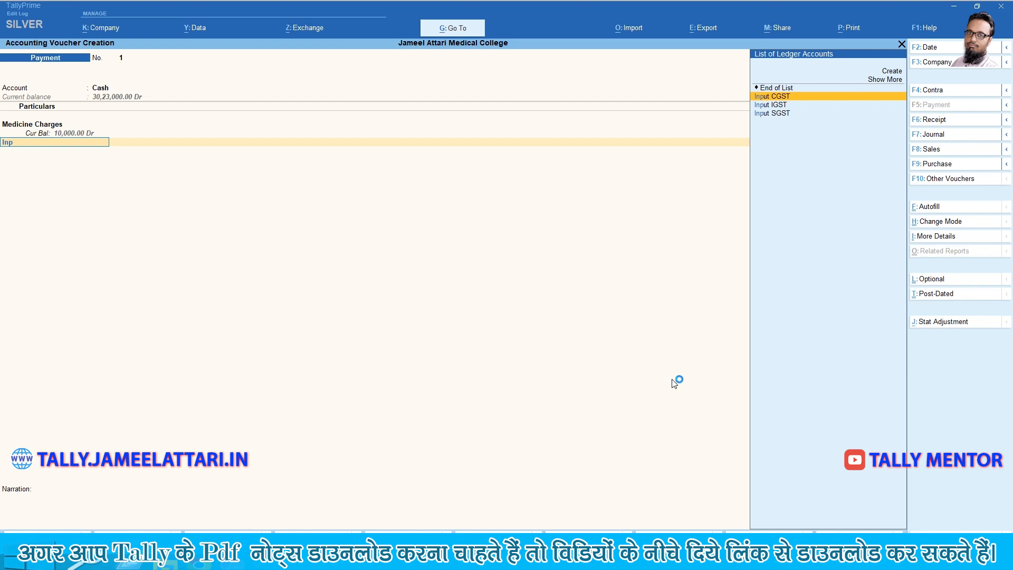
key("Return")
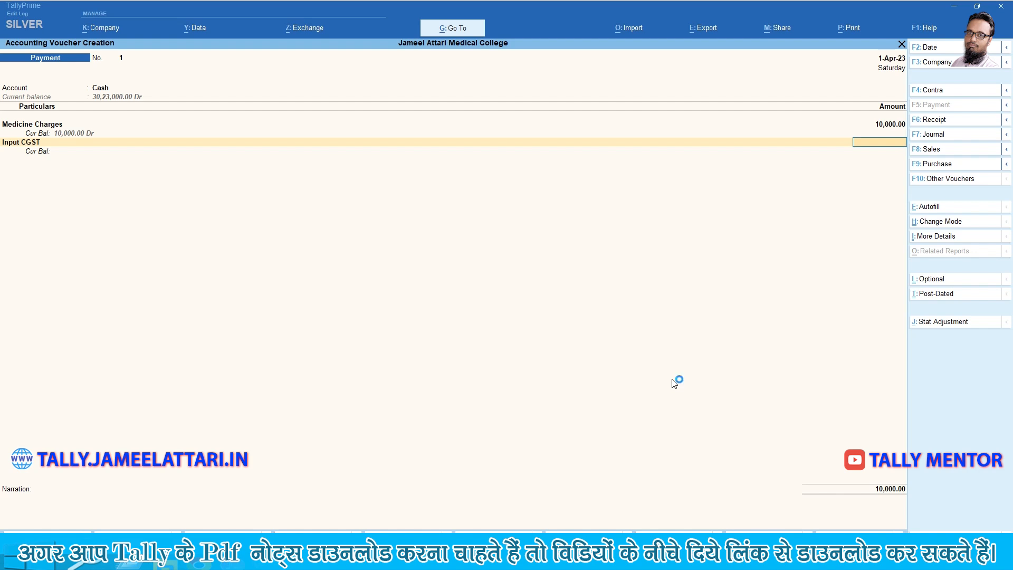
type("900")
key("Return")
Add an Input SGST line of 900 to the medicine payment and save the voucher with no narration.
type("Inpu")
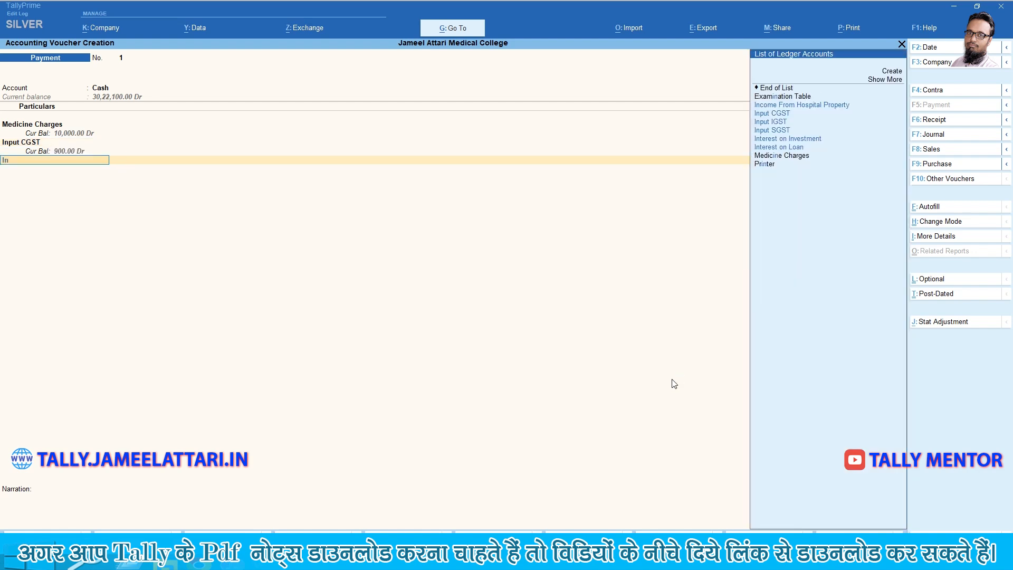
key("Down")
key("Down")
key("Down")
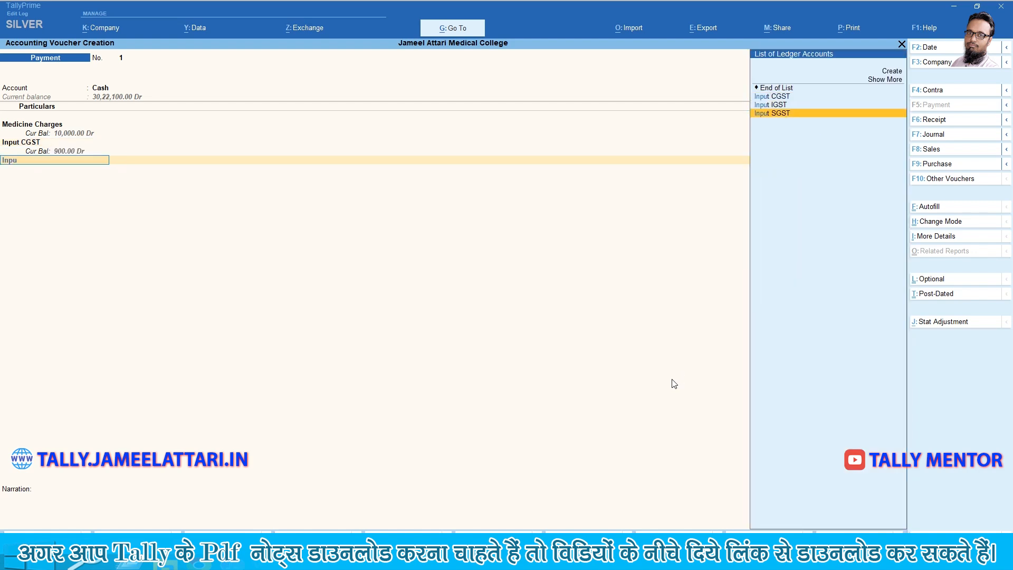
key("Return")
type("900")
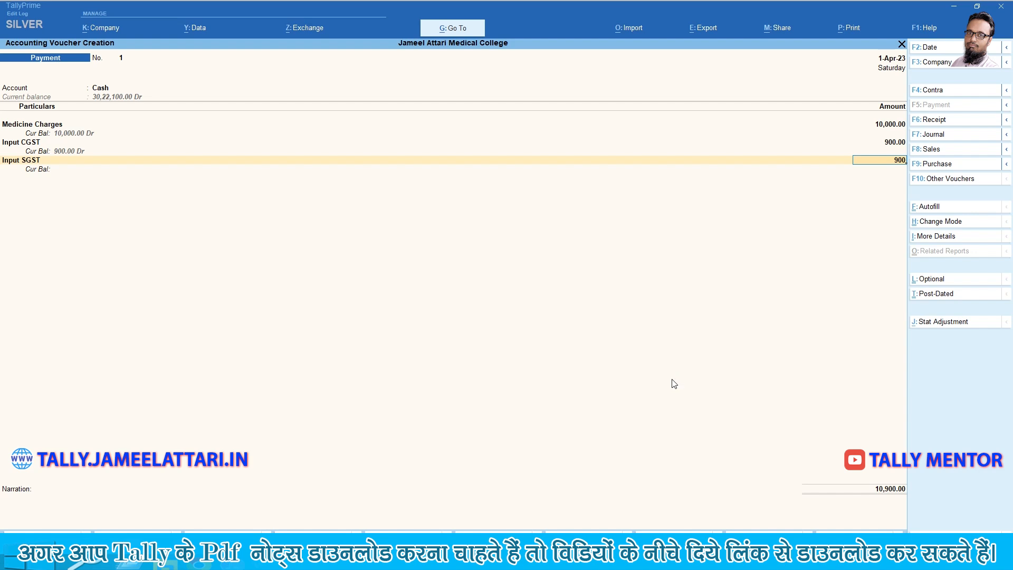
key("Return")
key("Return")
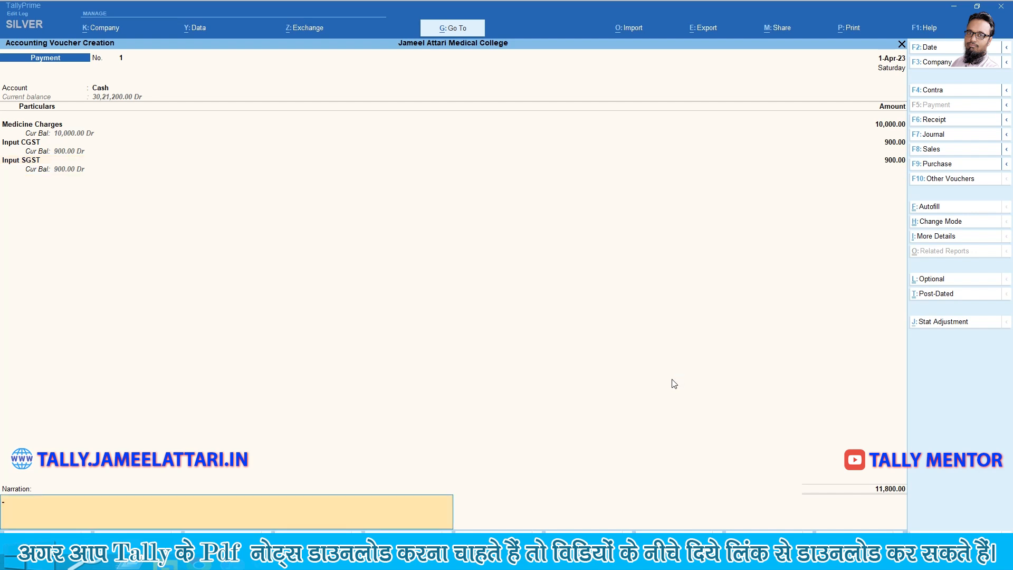
key("Return")
key("Return")
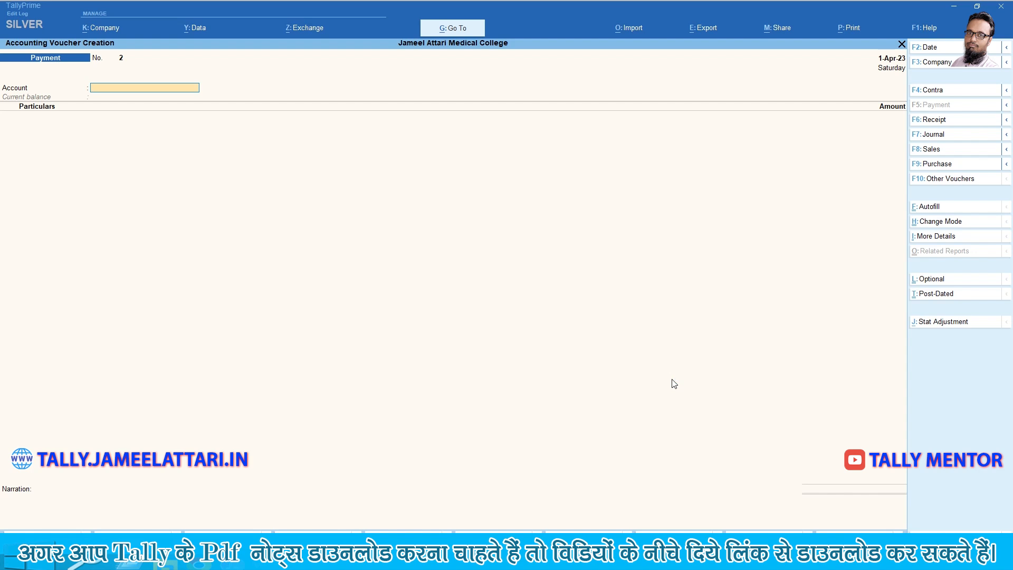
Check the next expense in the web page's table and select Cash as the account of the second payment voucher.
key("alt+Tab")
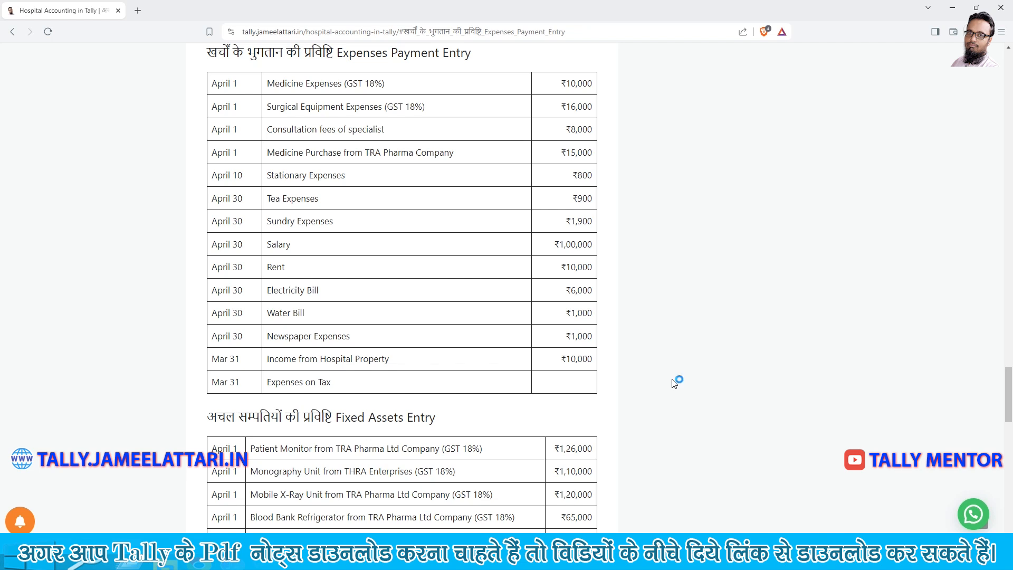
key("alt+Tab")
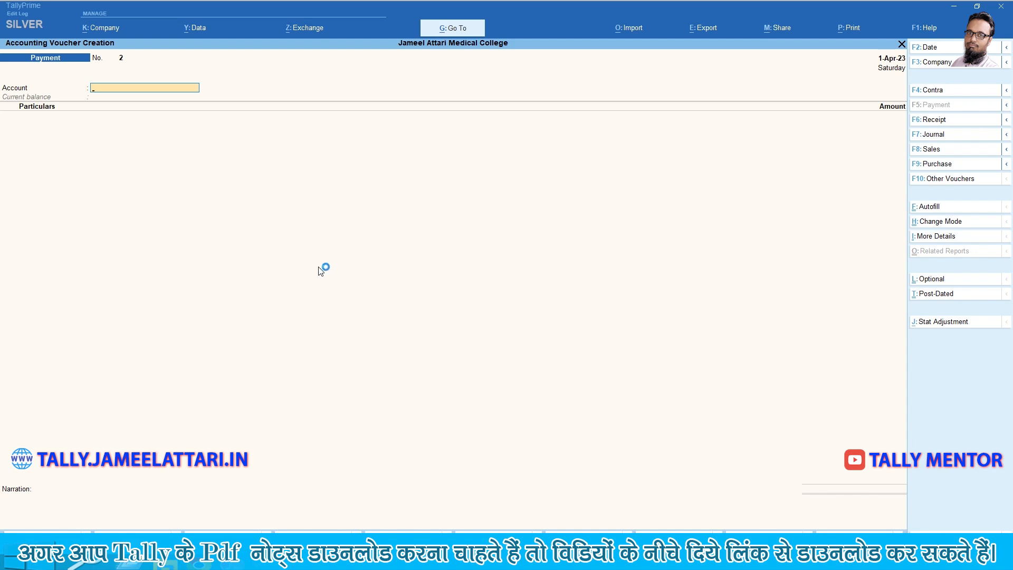
type("Cas")
key("Return")
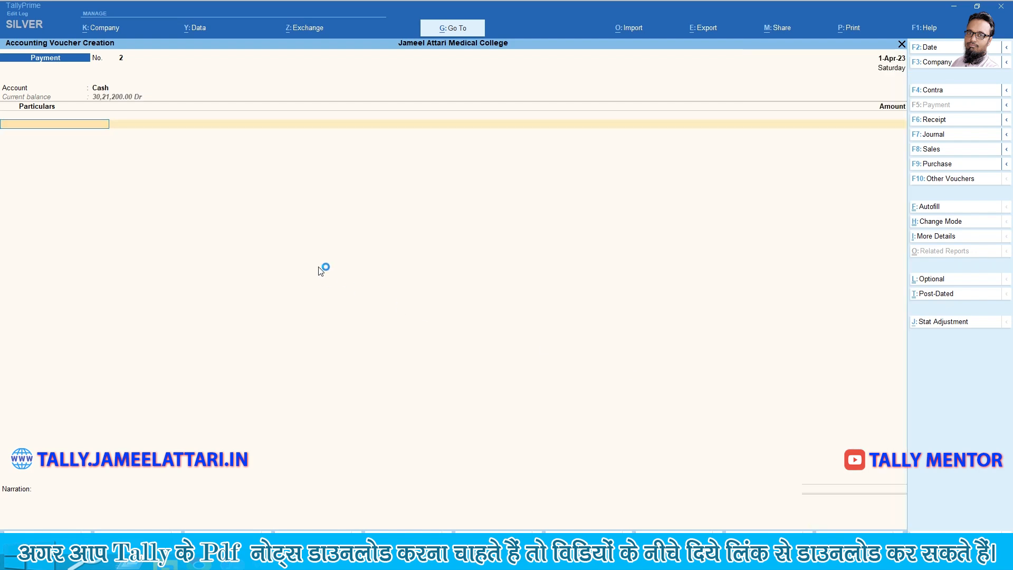
Add Surgical Equipments Expenses for 16,000 to the voucher, consulting the web page's table for the ledger and amount.
key("alt+Tab")
key("alt+Tab")
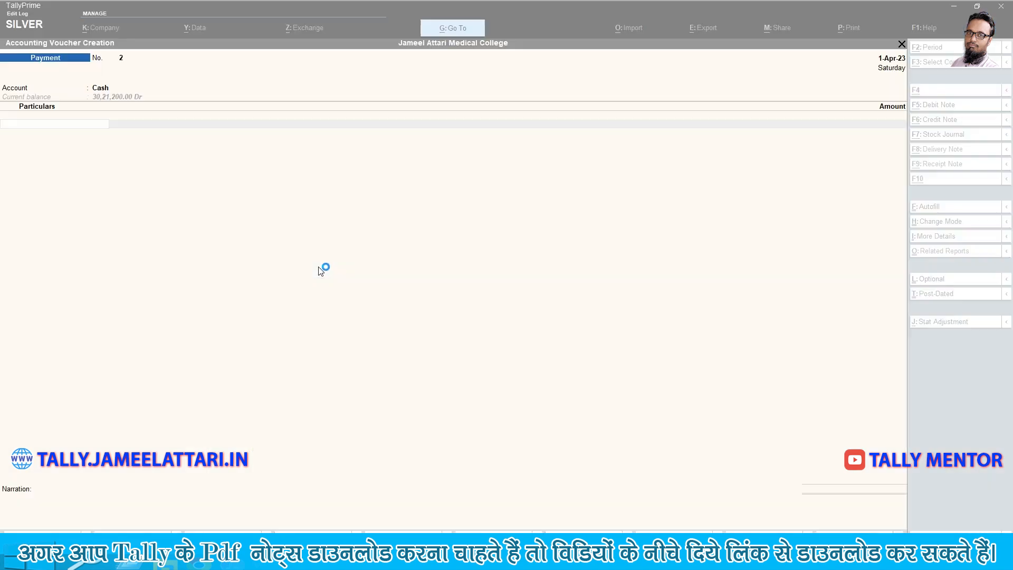
type("Su")
key("Down")
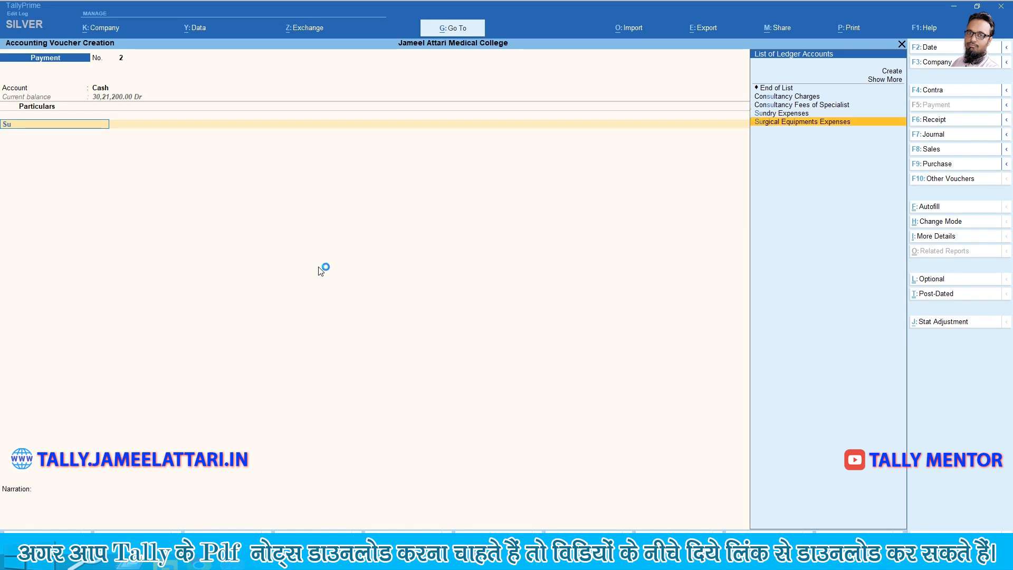
key("Return")
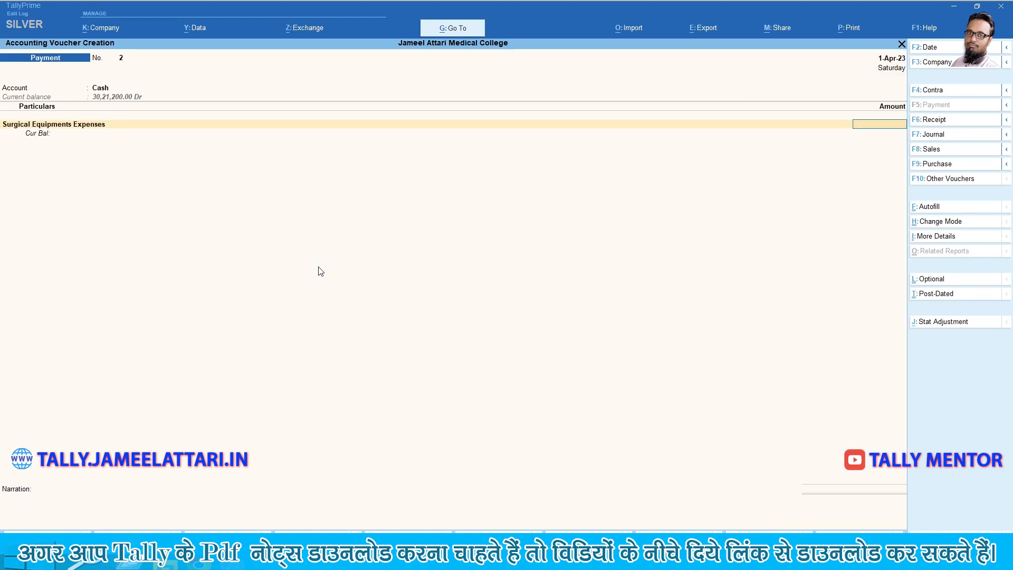
key("alt+Tab")
key("alt+Tab")
type("16000")
key("Return")
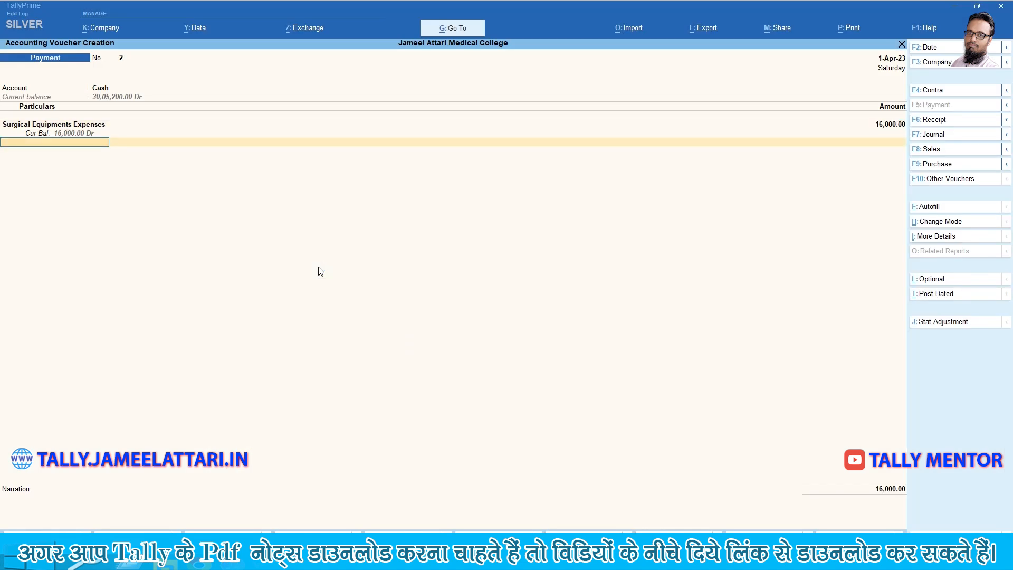
Check the expense's GST rate in the web page's table and add an Input CGST line of 1,440 to the voucher.
key("alt+Tab")
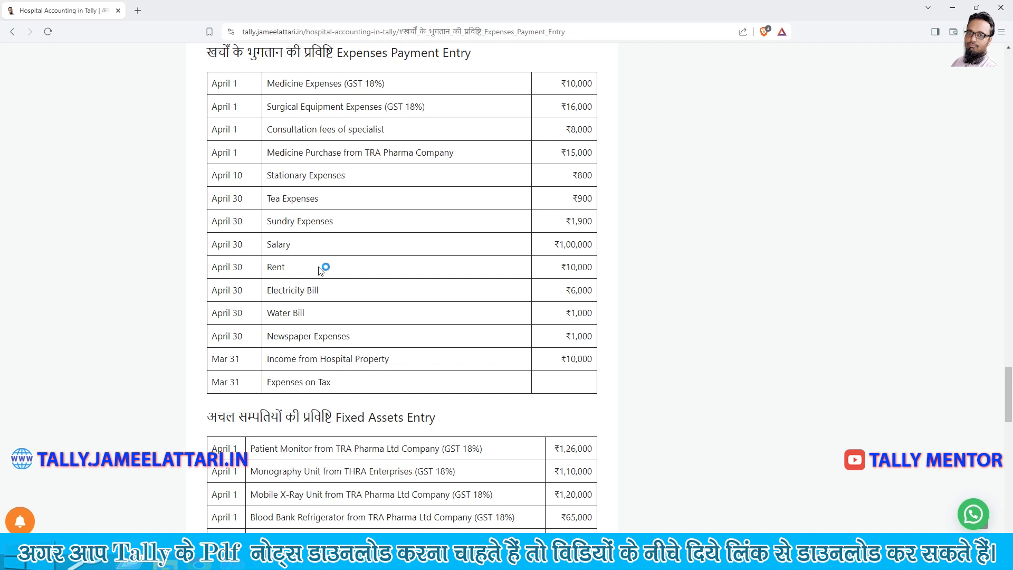
key("alt+Tab")
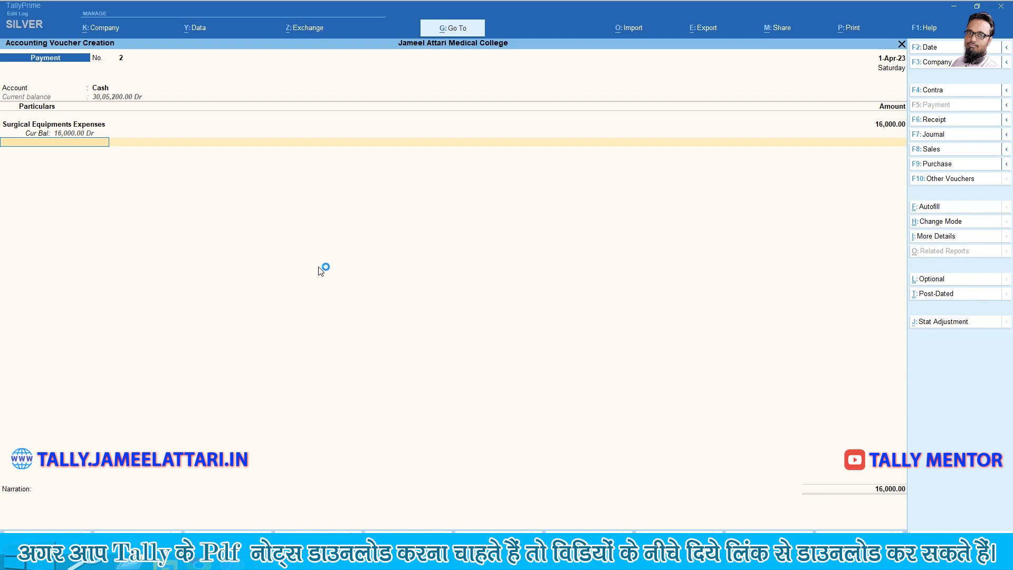
type("In")
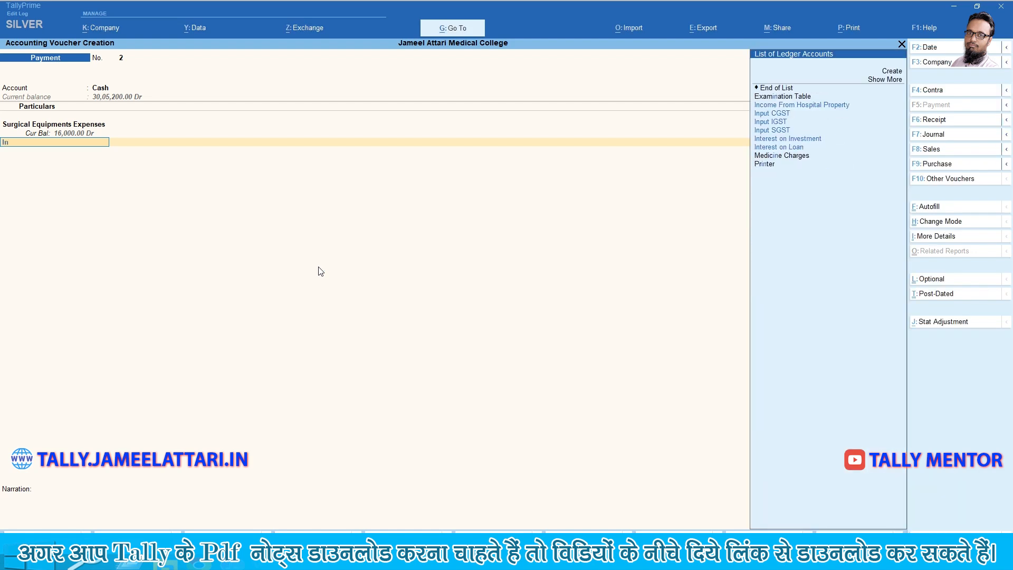
key("Down")
key("Down")
key("Return")
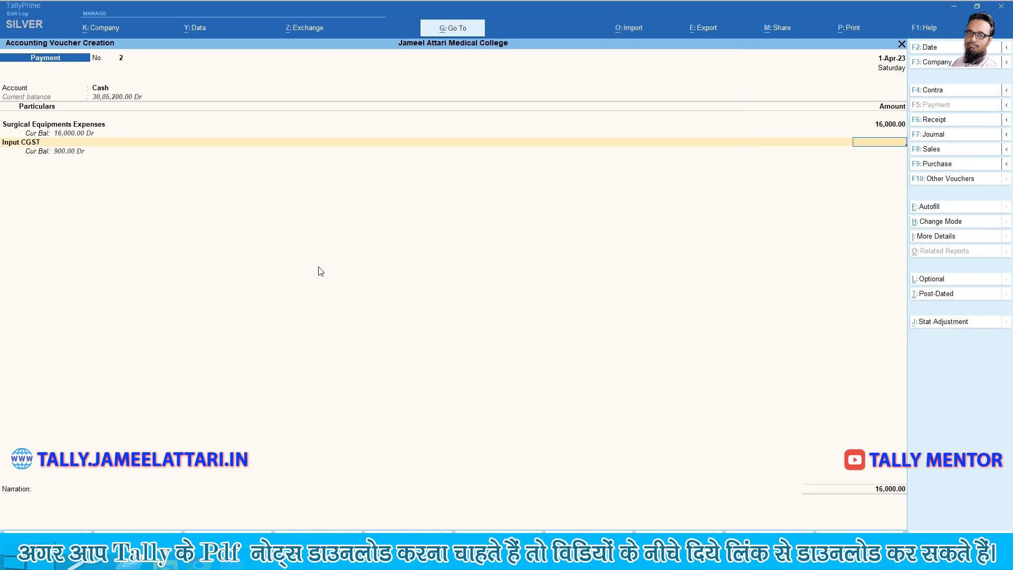
type("1440")
key("Return")
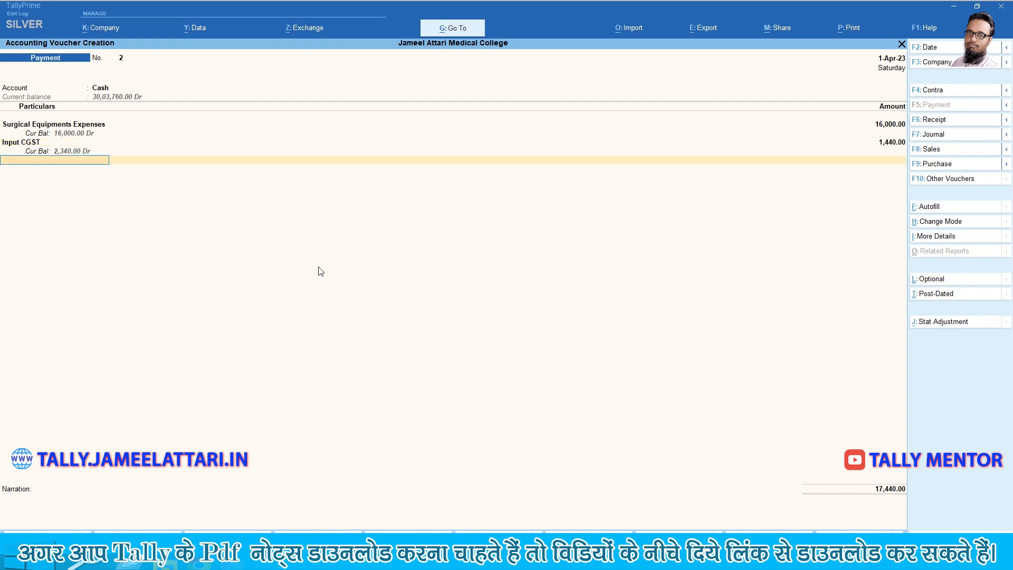
Add an Input SGST line of 1,440 to the surgical equipment payment and save the voucher with no narration.
type("Inpu")
key("Down")
key("Down")
key("Down")
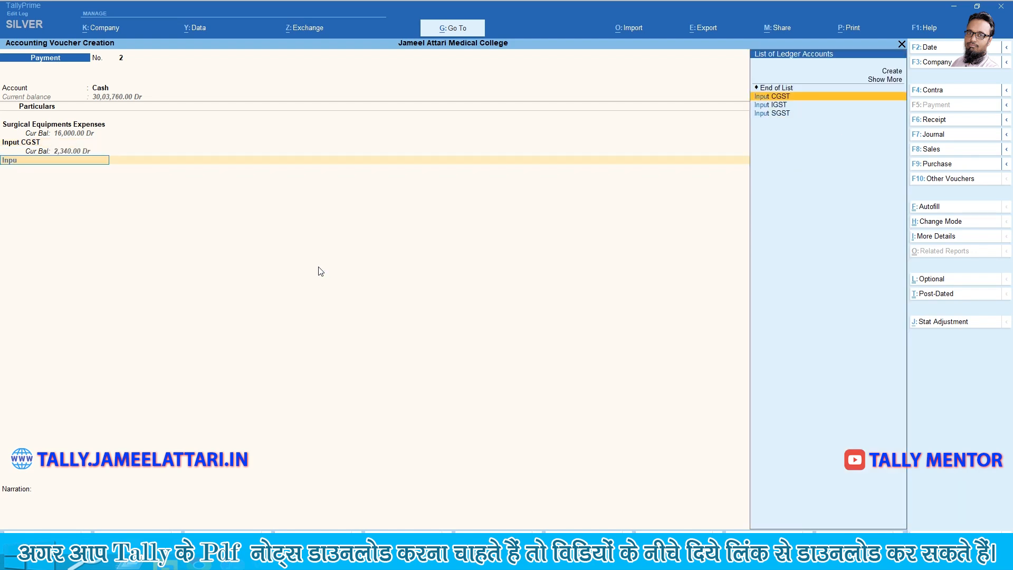
key("Return")
type("1,44")
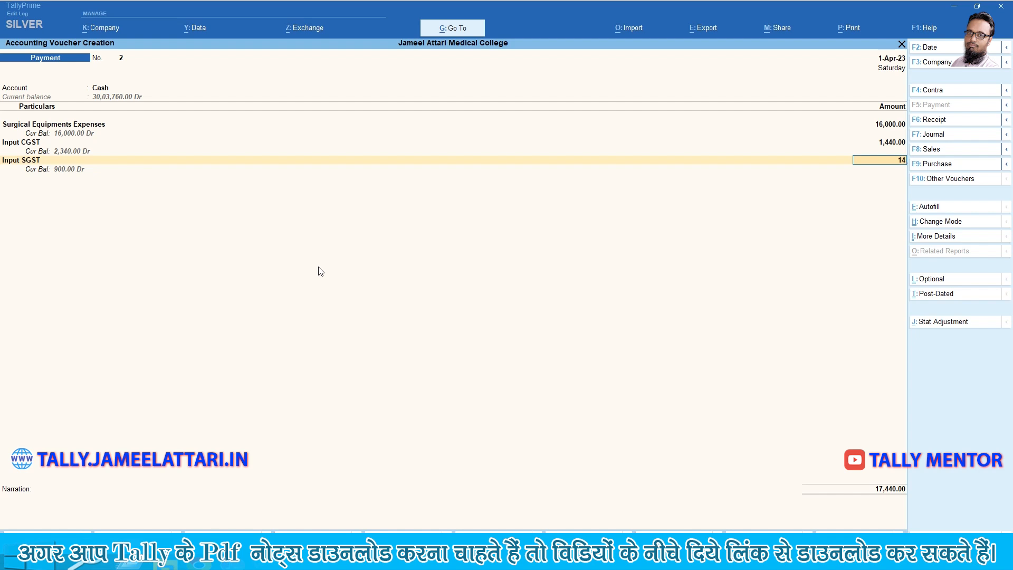
type("0")
key("Return")
key("Return")
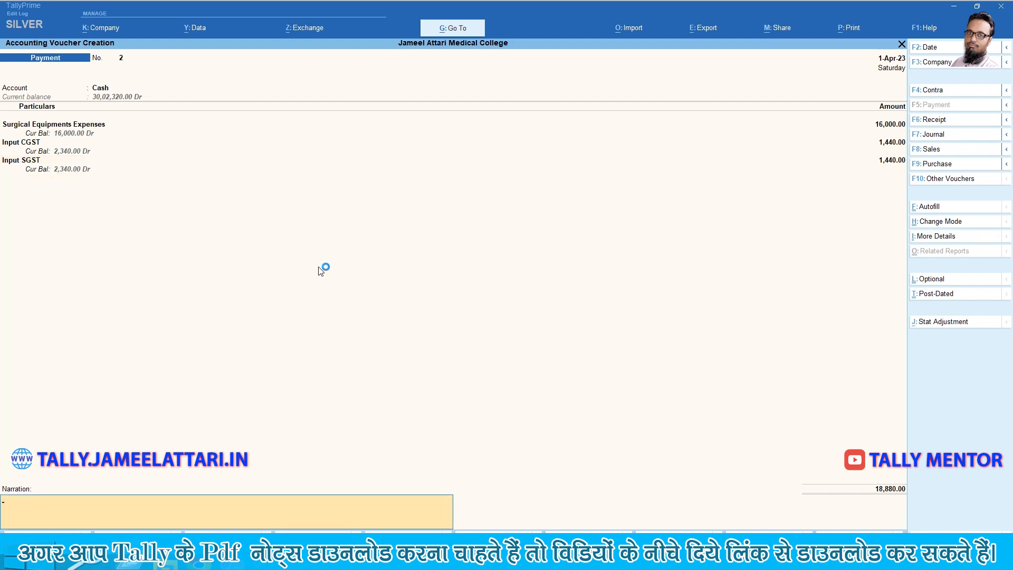
key("Return")
key("Return")
Check the next expense in the web page's table and select Cash as the account of the third payment voucher.
key("alt+Tab")
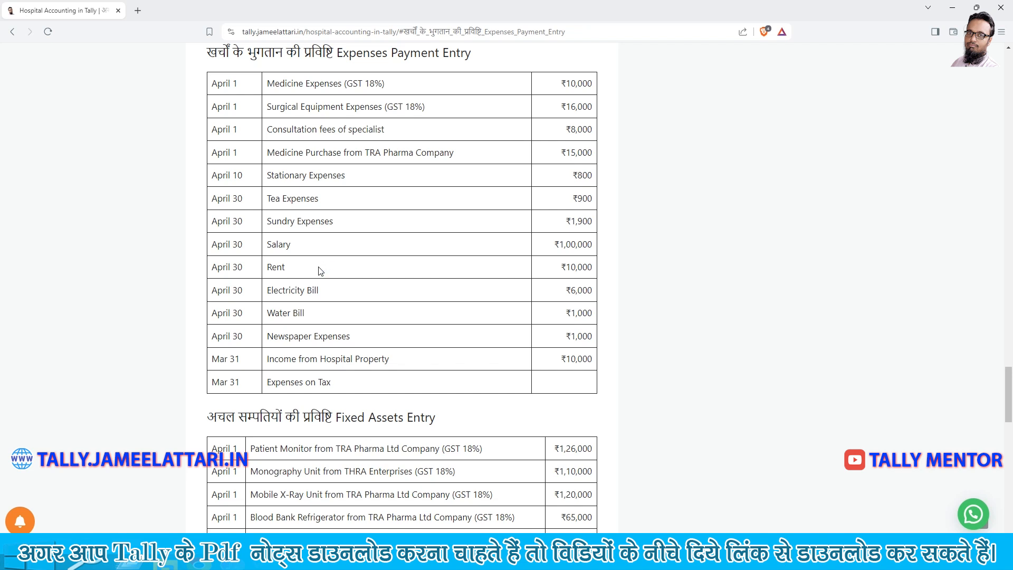
key("alt+Tab")
type("Cas")
key("Return")
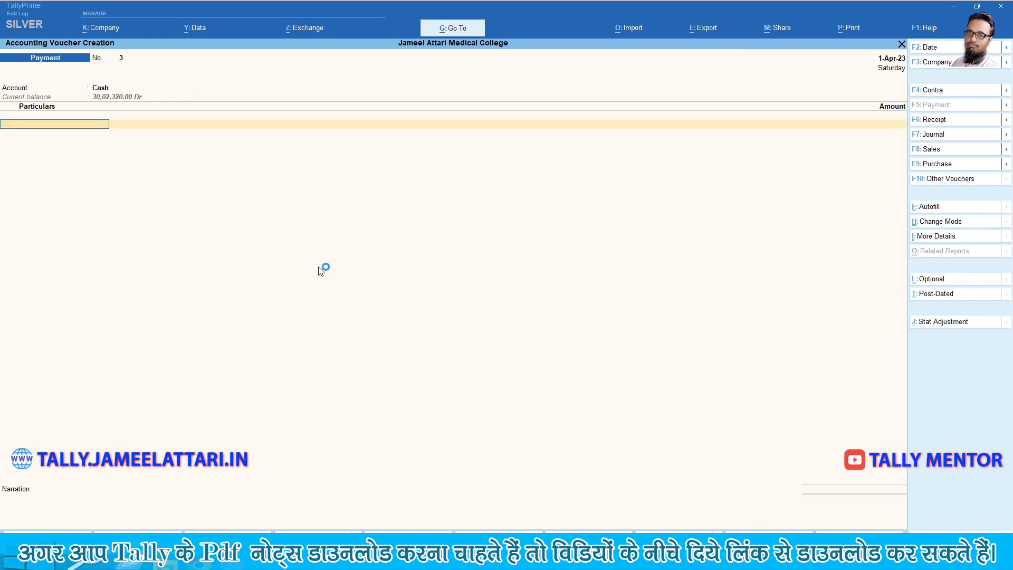
Add Consultancy Fees of Specialist for 8,000, consulting the web page's table for the entry, and save the voucher with no narration.
key("alt+Tab")
key("alt+Tab")
type("Co")
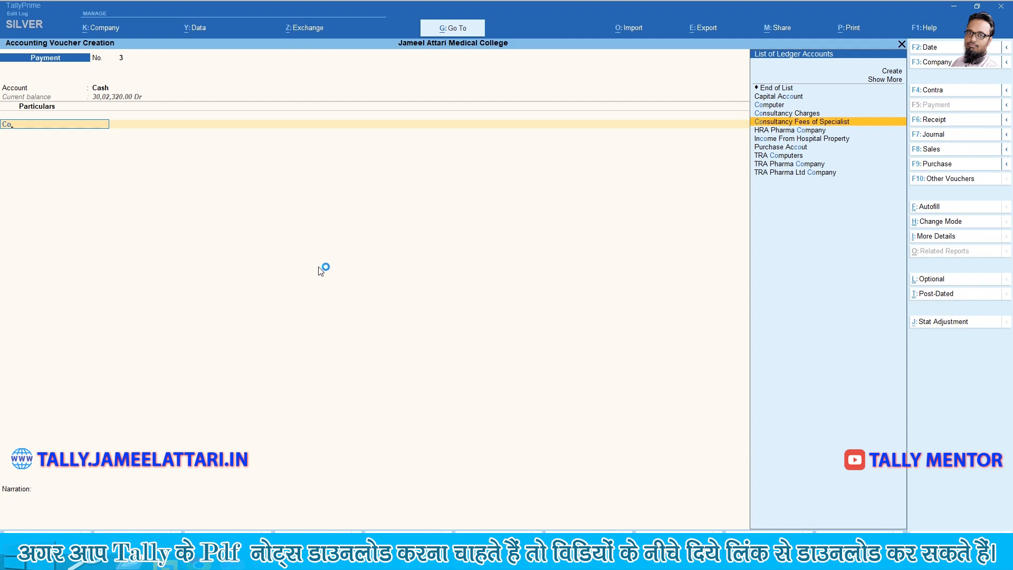
key("Return")
type("8,")
type("000")
key("Return")
key("Return")
key("Return")
key("Return")
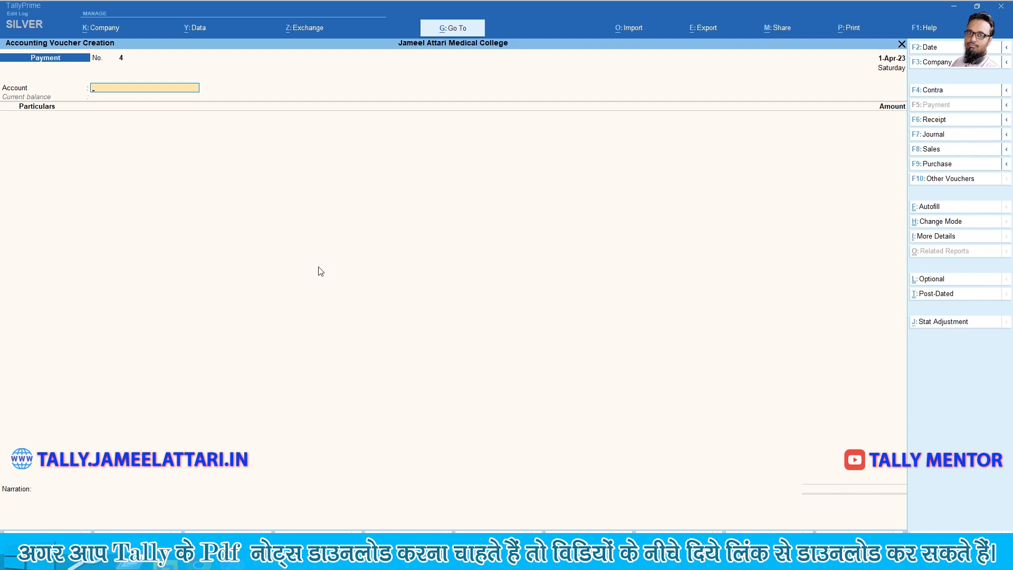
Check the medicine purchase entry in the web page's table and switch from the payment voucher to a purchase voucher.
key("alt+Tab")
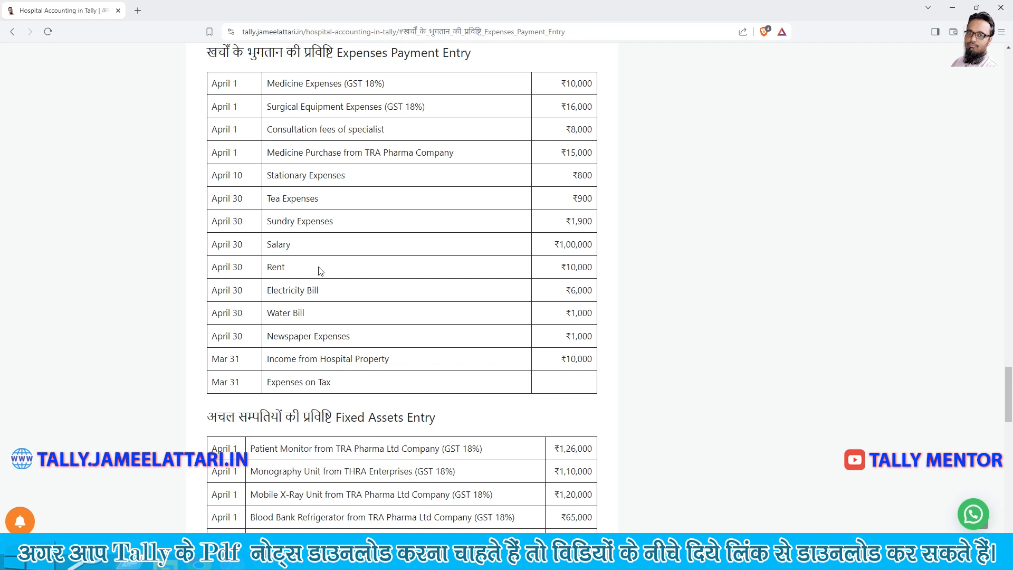
key("alt+Tab")
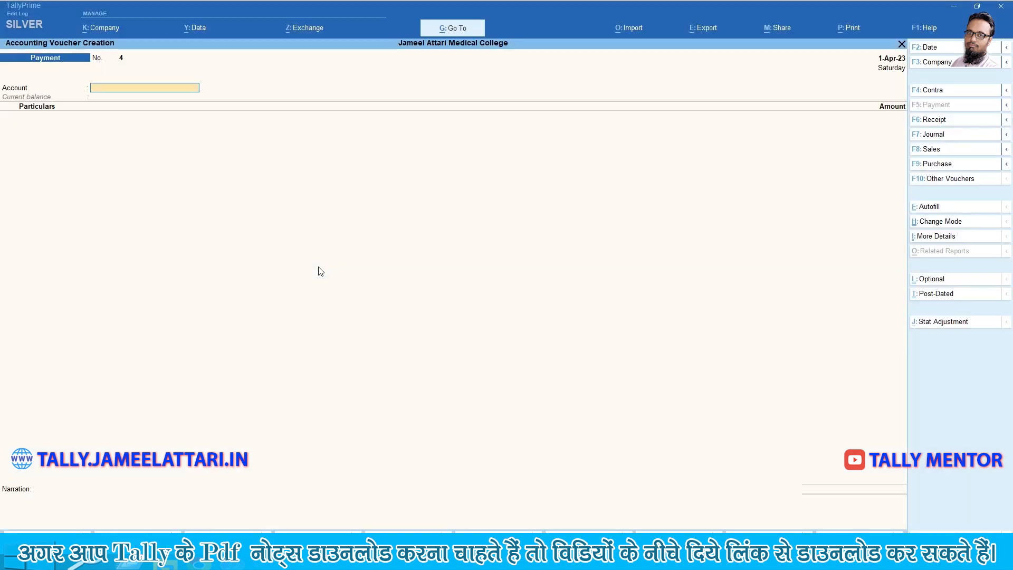
left_click(935, 164)
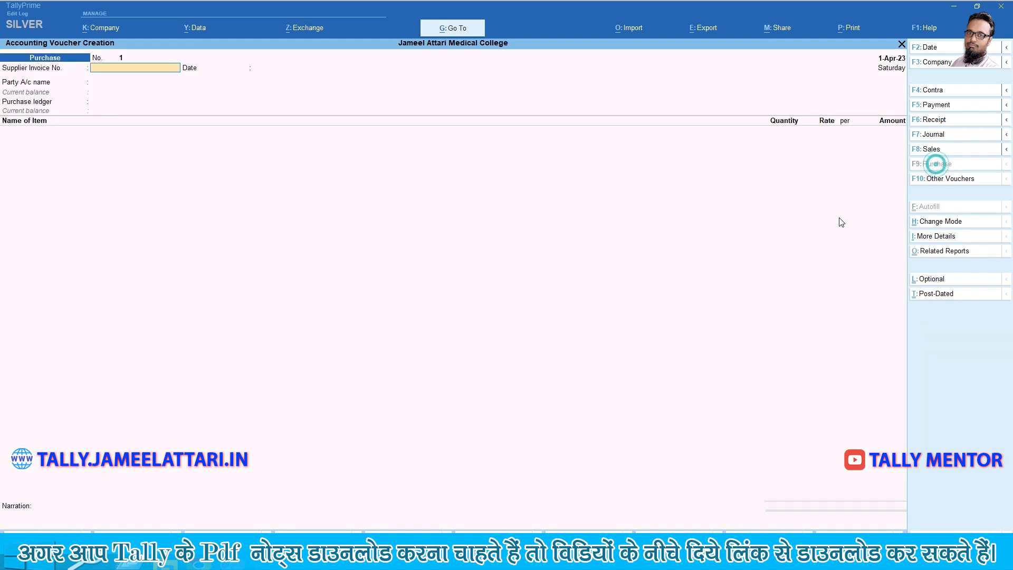
key("alt+Tab")
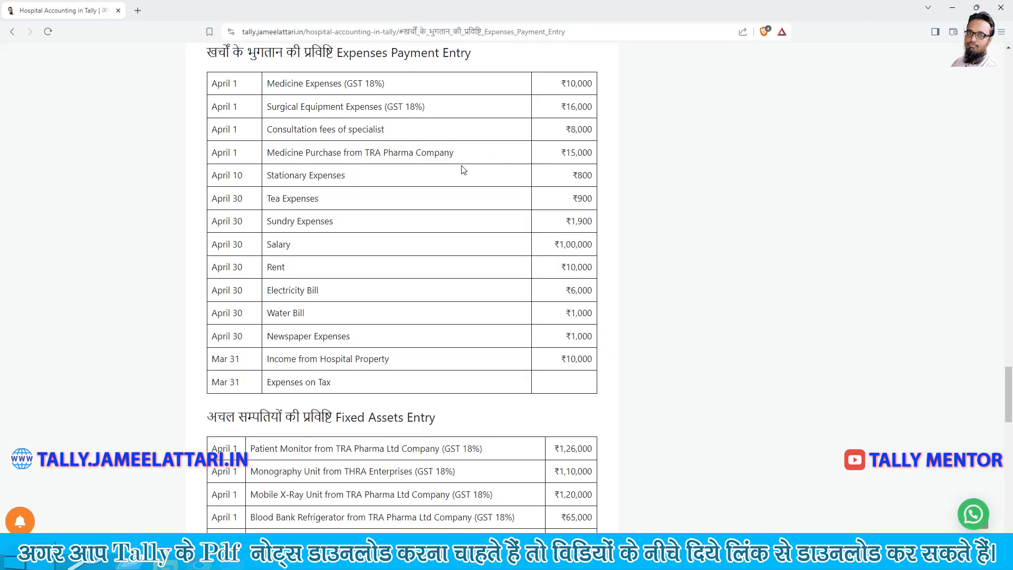
key("alt+Tab")
key("alt+Tab")
key("alt+Tab")
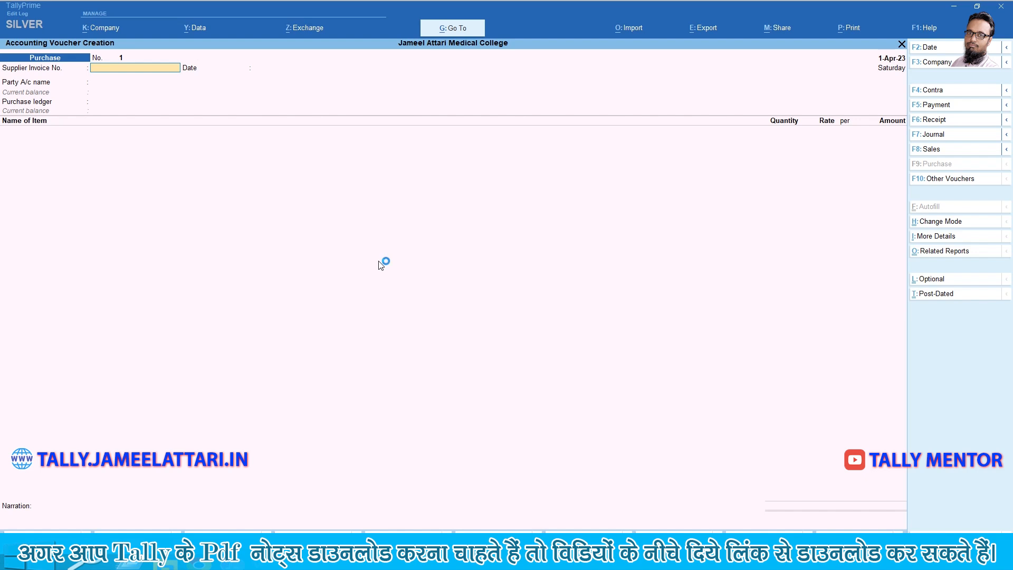
Enter supplier invoice number 256 with the invoice date 1-Apr-23 in the purchase voucher.
type("6")
key("Return")
type("1-Apr-23")
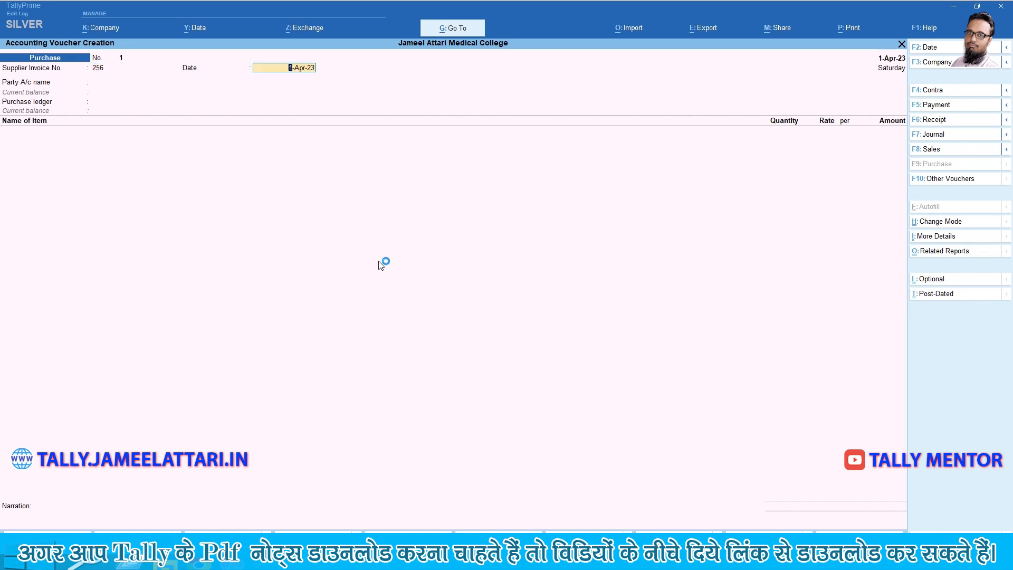
key("Return")
Check the supplier in the web page's table, select TRA Pharma Company as the party and accept its receipt and party details unchanged.
key("alt+Tab")
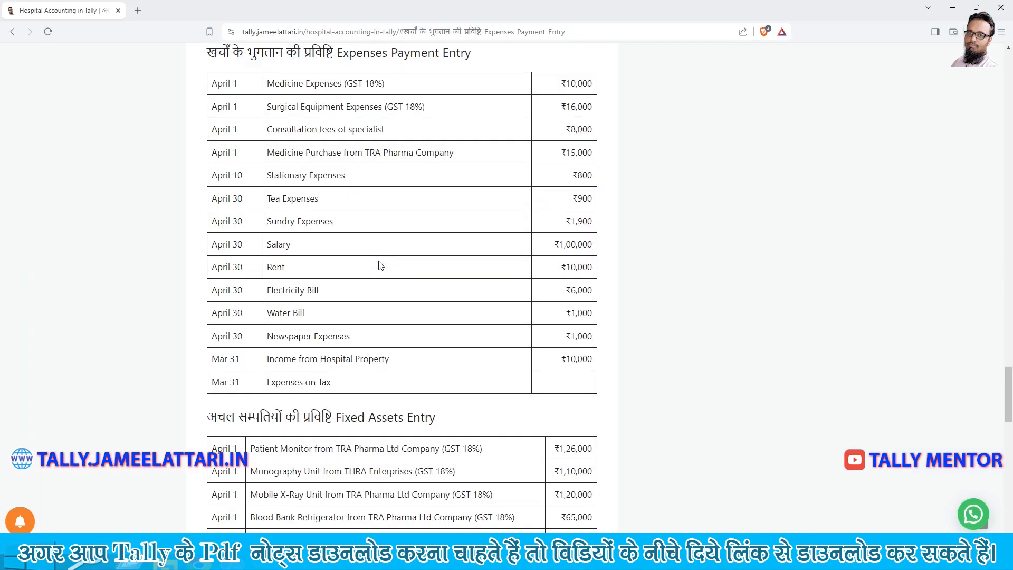
key("alt+Tab")
type("T")
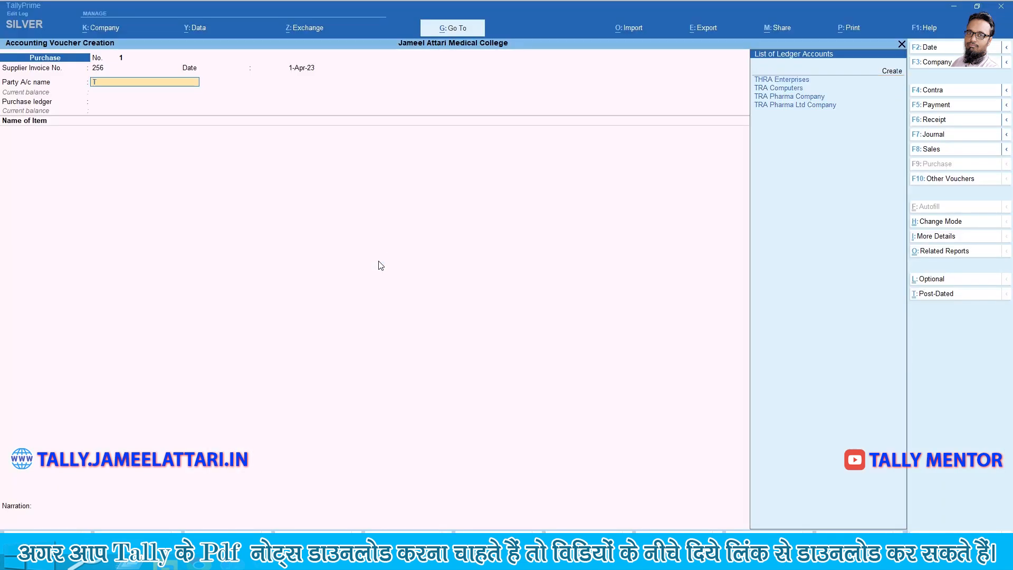
type("ra")
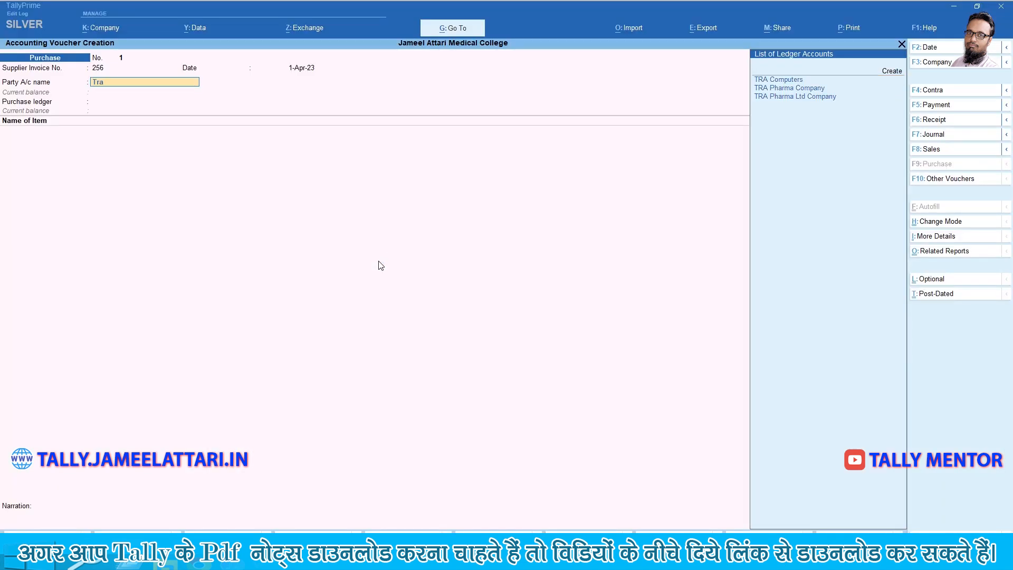
key("Down")
key("Return")
key("Return")
key("Return")
key("Return")
key("Return")
key("Return")
key("Return")
key("Return")
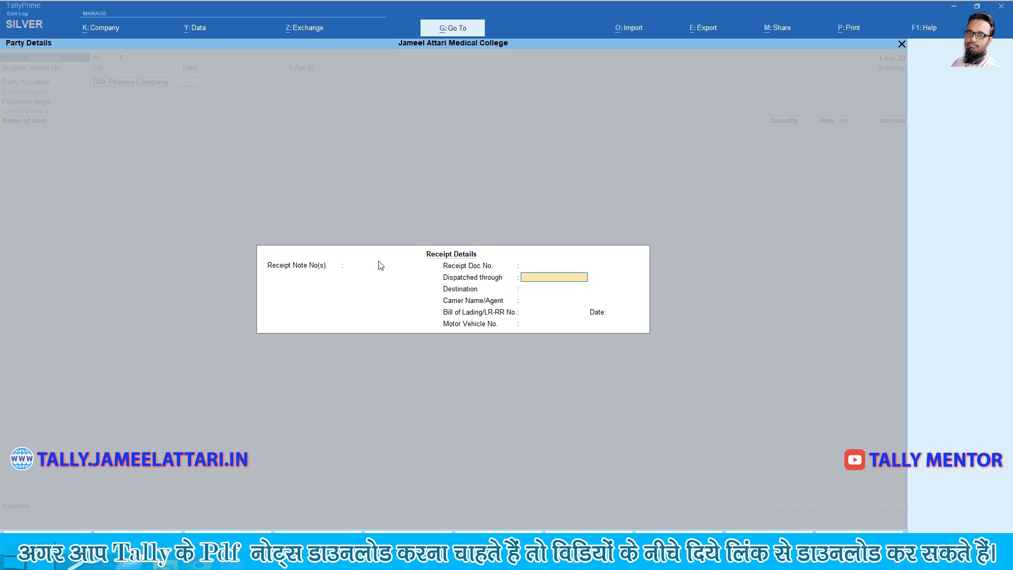
key("Return")
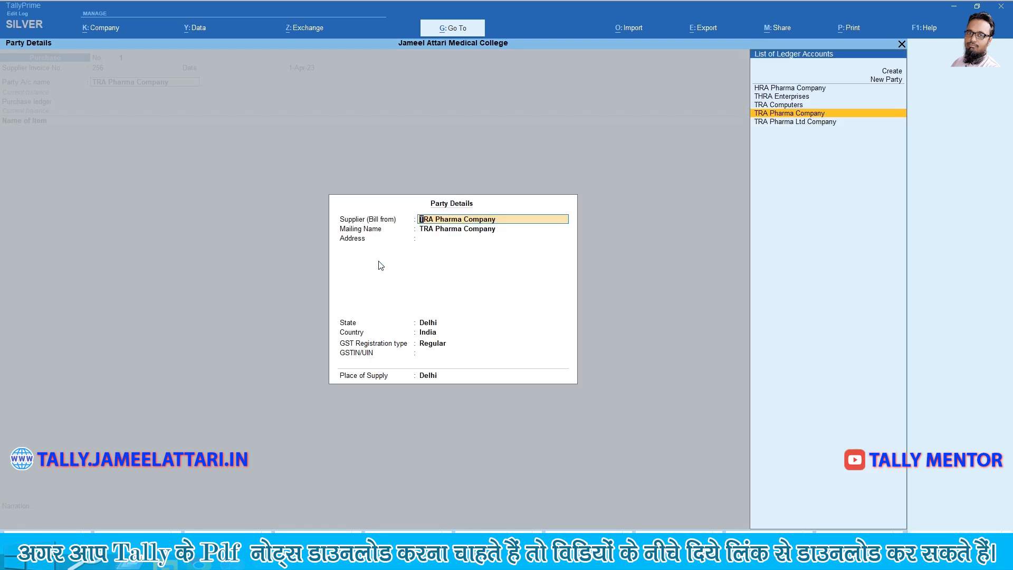
key("Return")
key("Return")
key("Return")
key("Return")
key("Return")
key("Return")
key("Return")
key("Return")
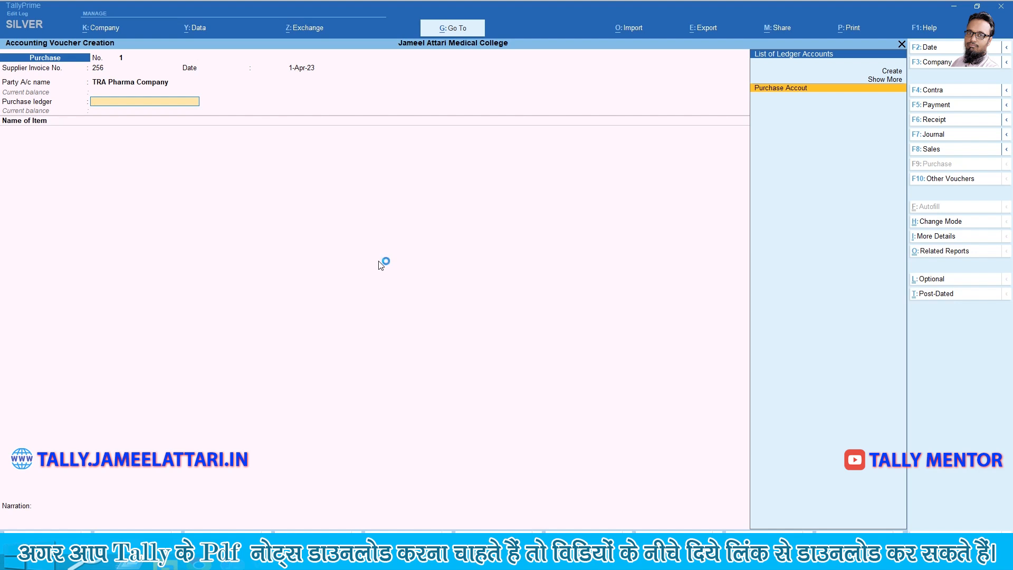
key("Return")
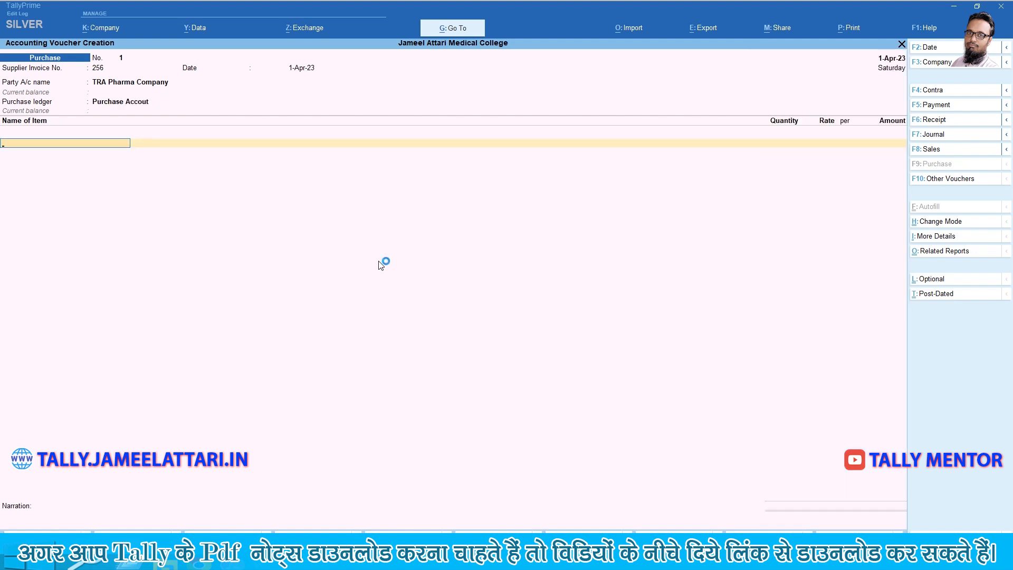
type("Me")
key("Return")
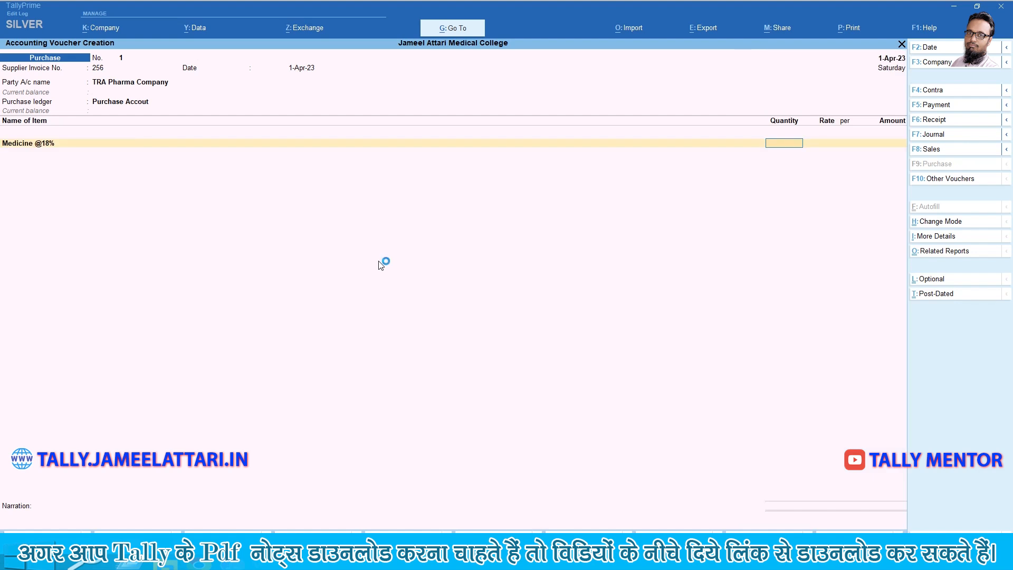
key("alt+Tab")
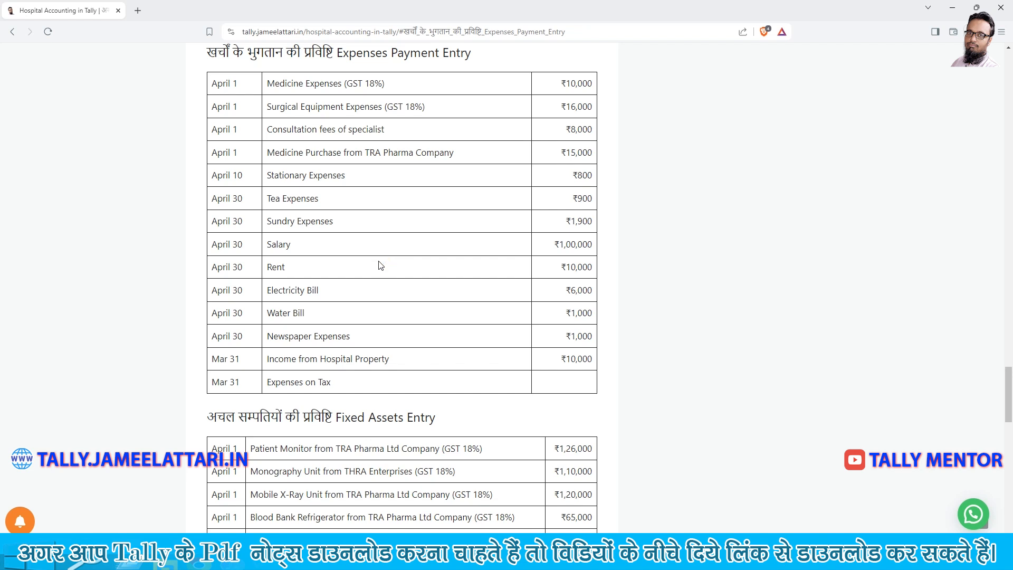
key("alt+Tab")
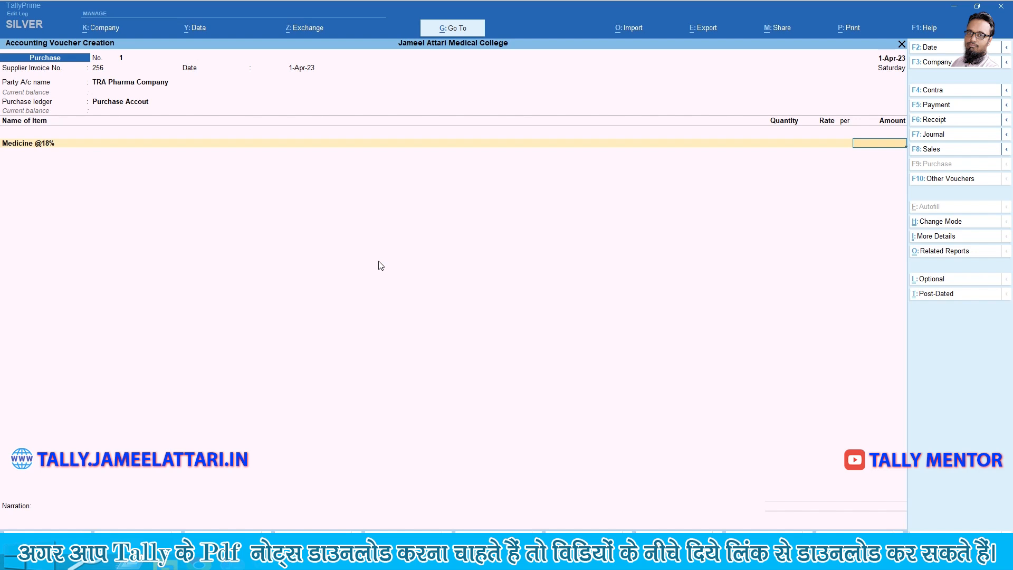
type("15000")
key("Return")
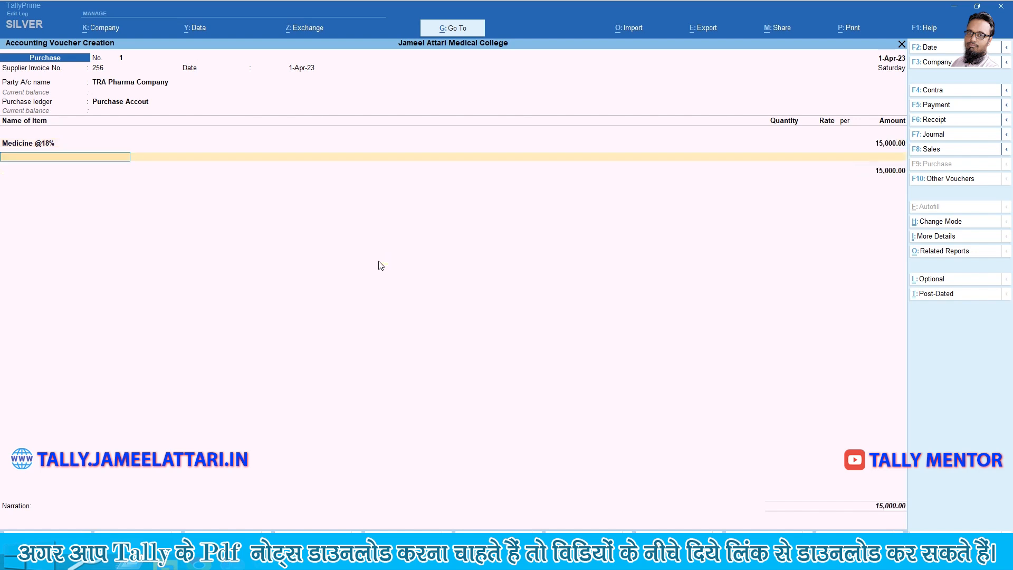
Finish the item list and add an Input CGST line of 1,350 to the purchase voucher.
key("Return")
type("Inp")
key("Down")
key("Return")
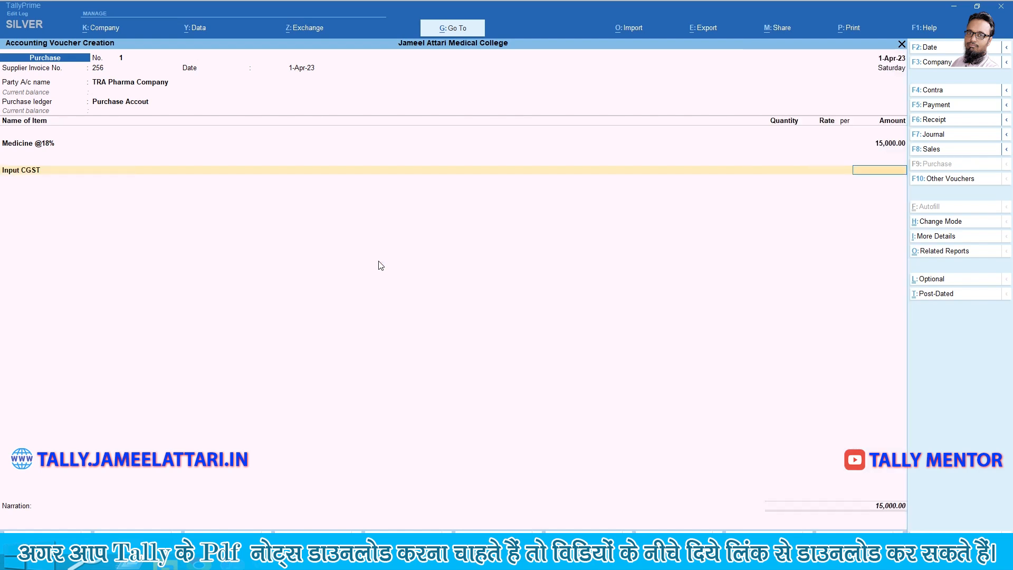
key("Return")
Add an Input SGST line of 1,350 to the medicine purchase and save the voucher with no narration.
type("Inpu")
key("Down")
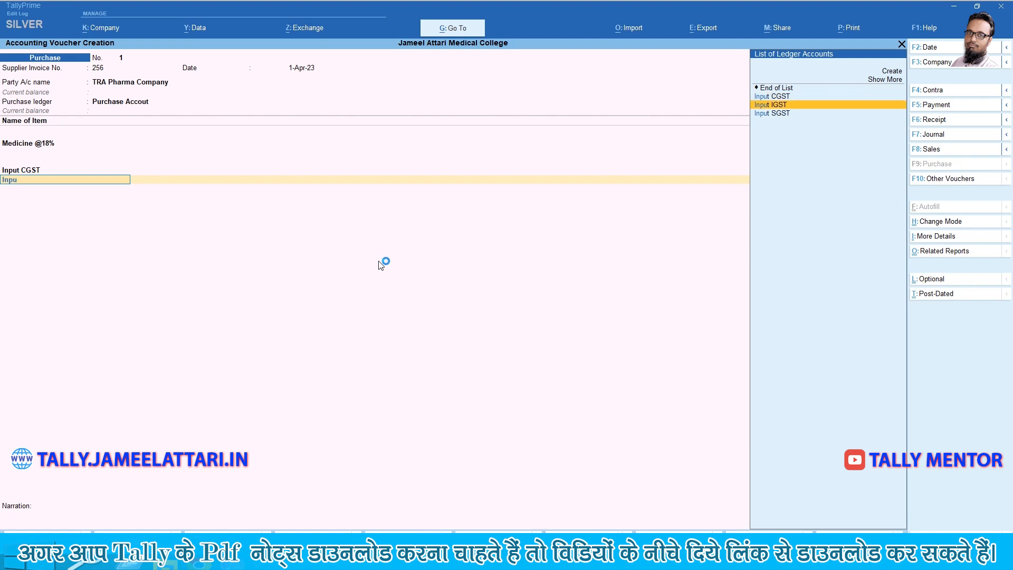
key("Down")
key("Return")
type("1350")
key("Return")
key("Return")
key("Return")
key("Return")
key("Return")
key("Return")
key("Return")
key("Return")
key("Return")
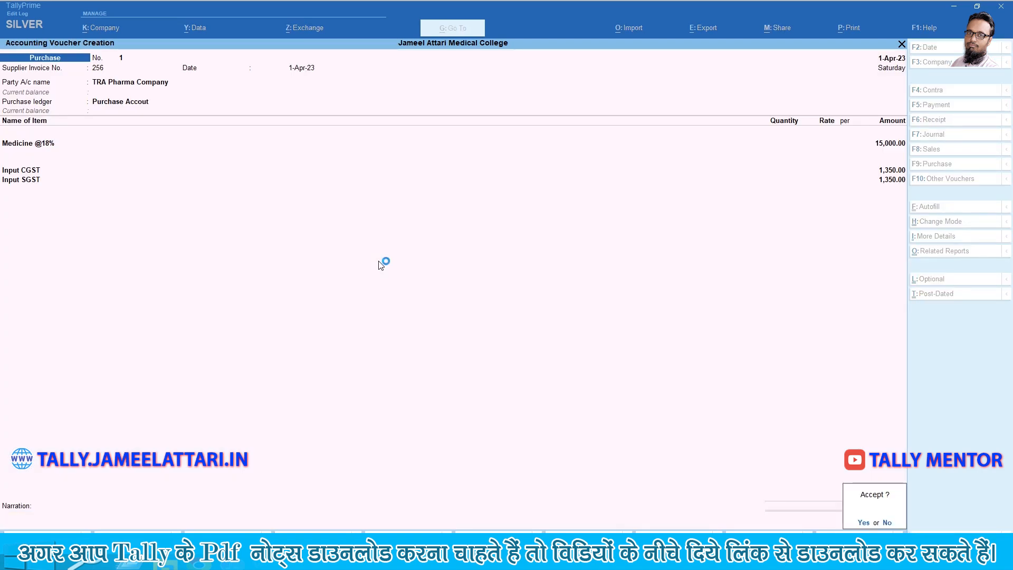
key("Return")
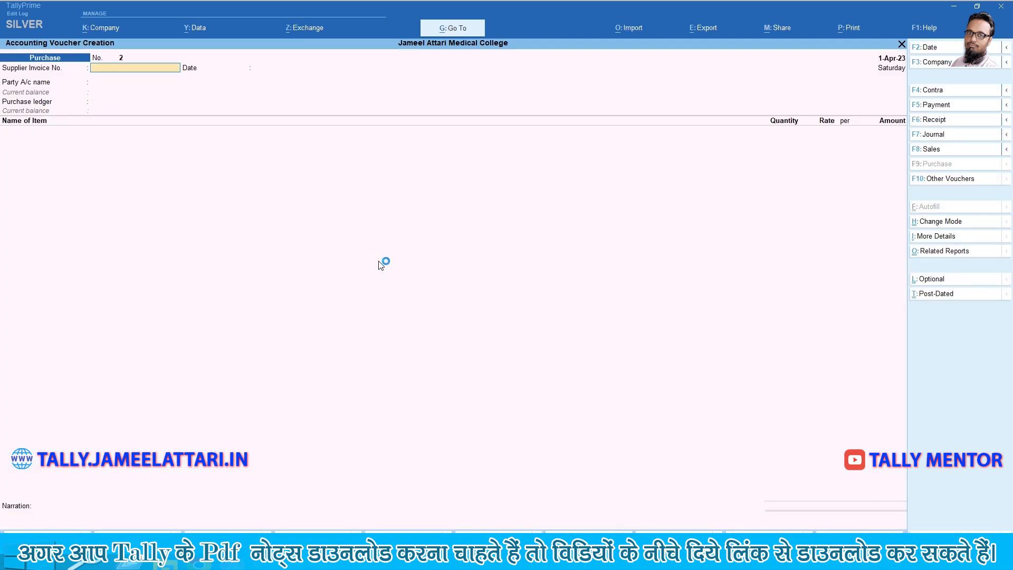
Check the next expense in the web page's table, set the voucher date to 10-Apr-23 and switch to a payment voucher.
key("alt+Tab")
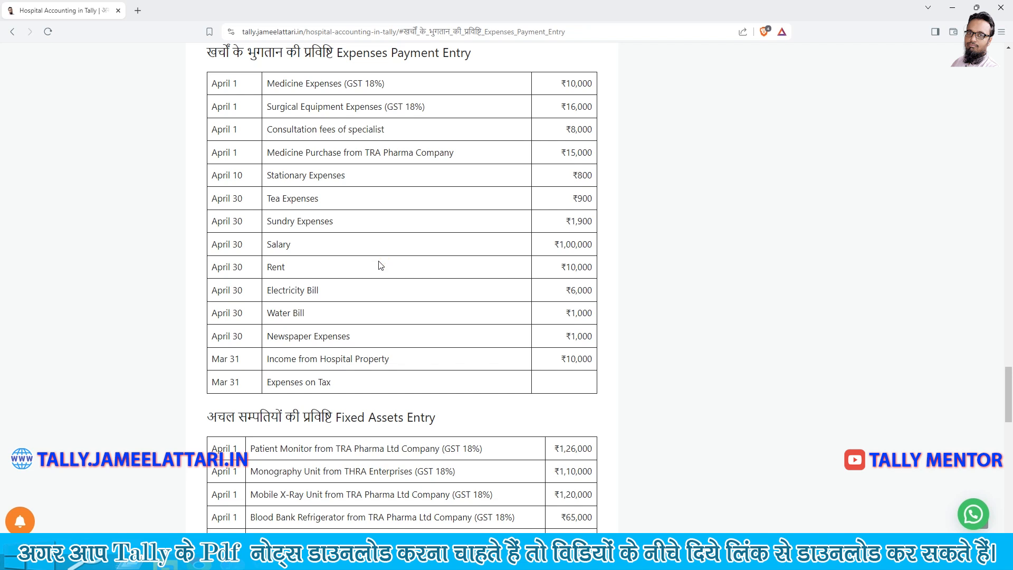
key("alt+Tab")
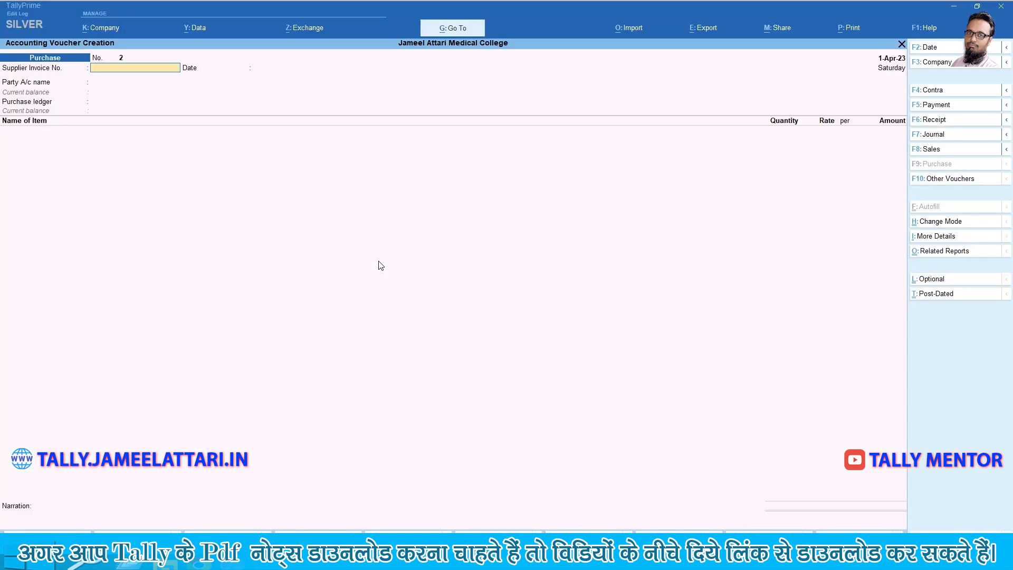
key("F2")
type("10-4")
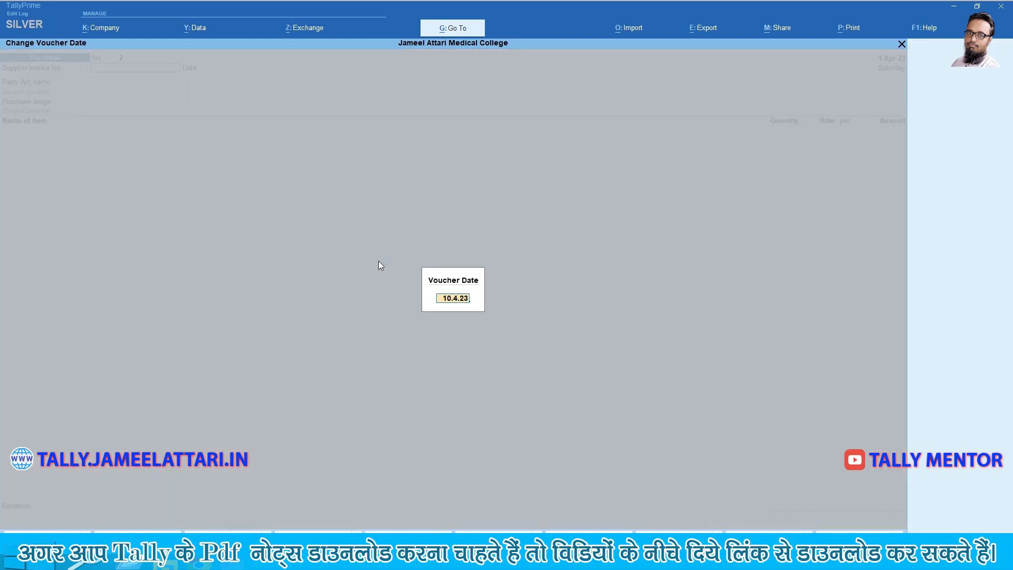
key("Return")
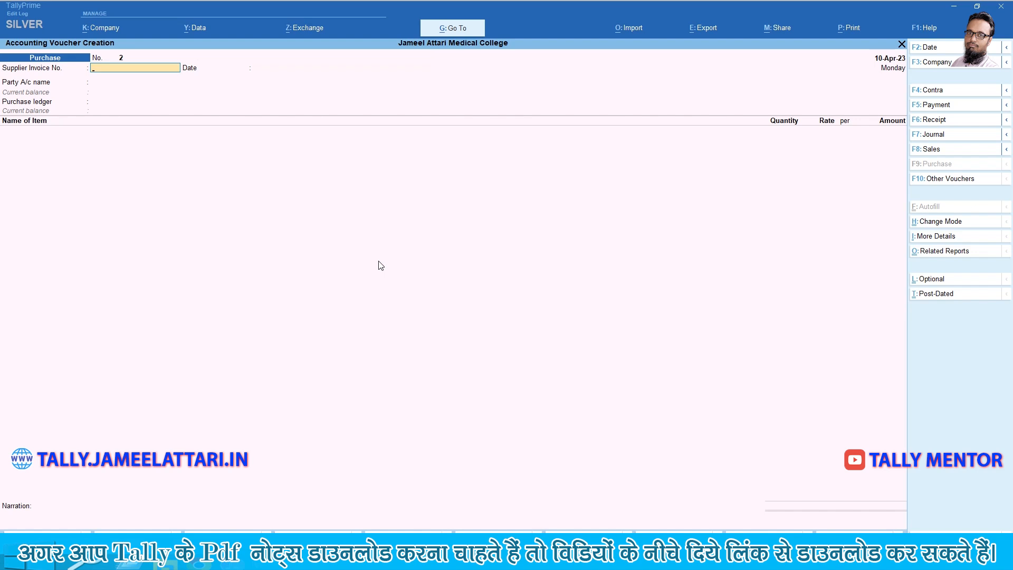
left_click(939, 107)
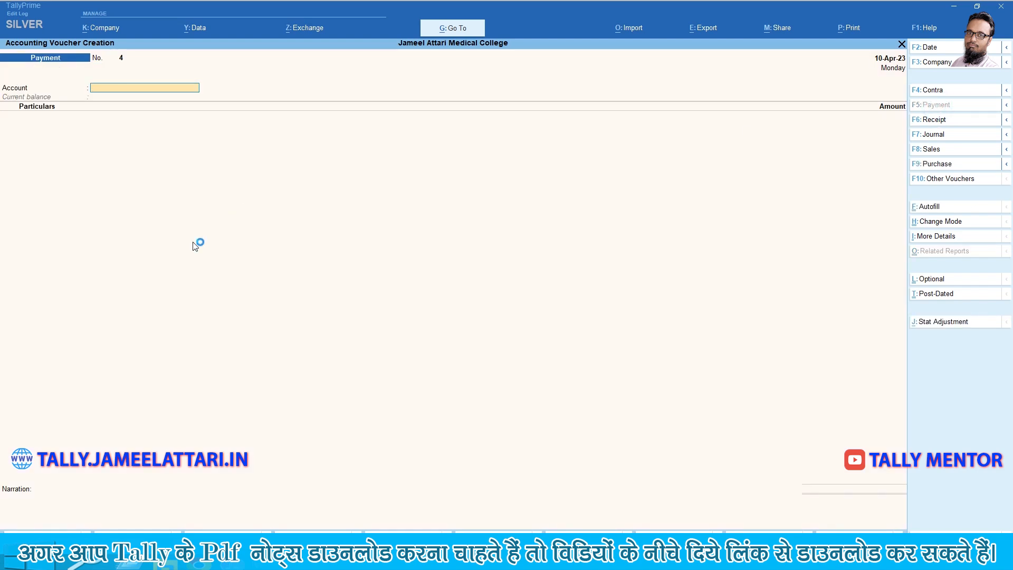
Record a Cash payment of 800 for Stationary Expenses and save the voucher with no narration.
type("cas")
key("Return")
type("Sta")
key("Return")
type("800")
key("Return")
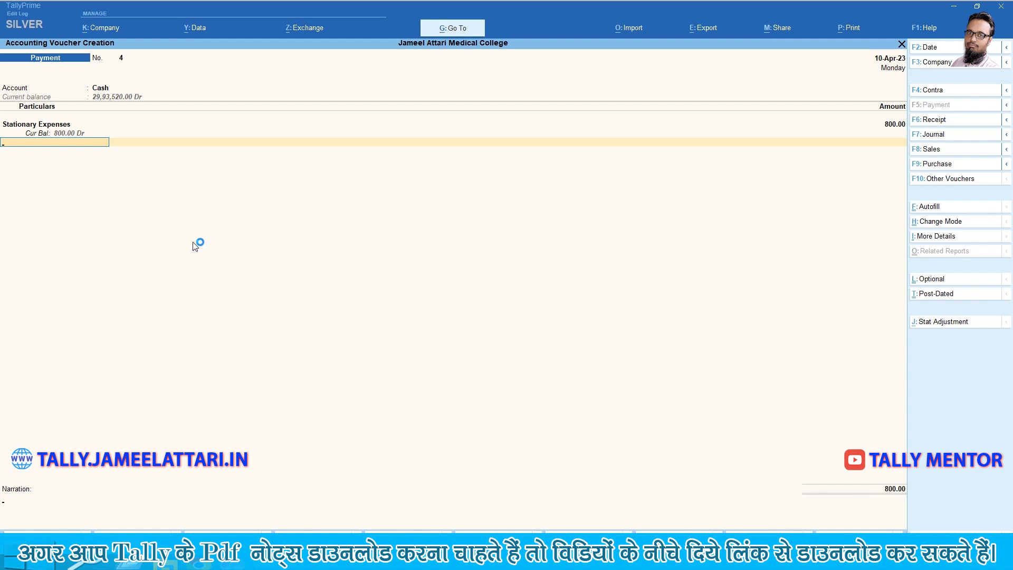
key("Return")
key("Return")
key("Return")
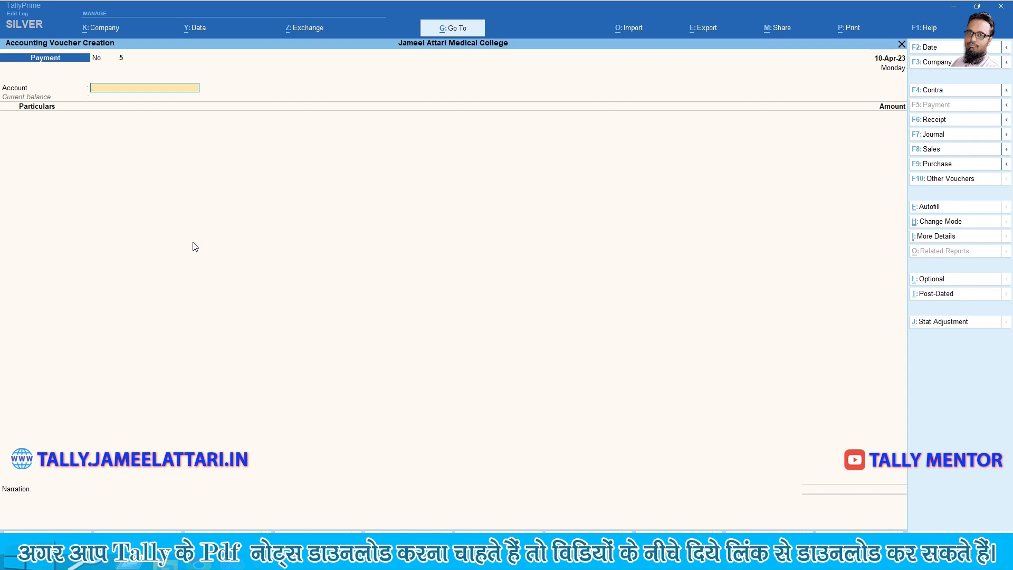
Check the next expense in the web page's table and set the payment voucher's date to 30-Apr-23.
key("alt+Tab")
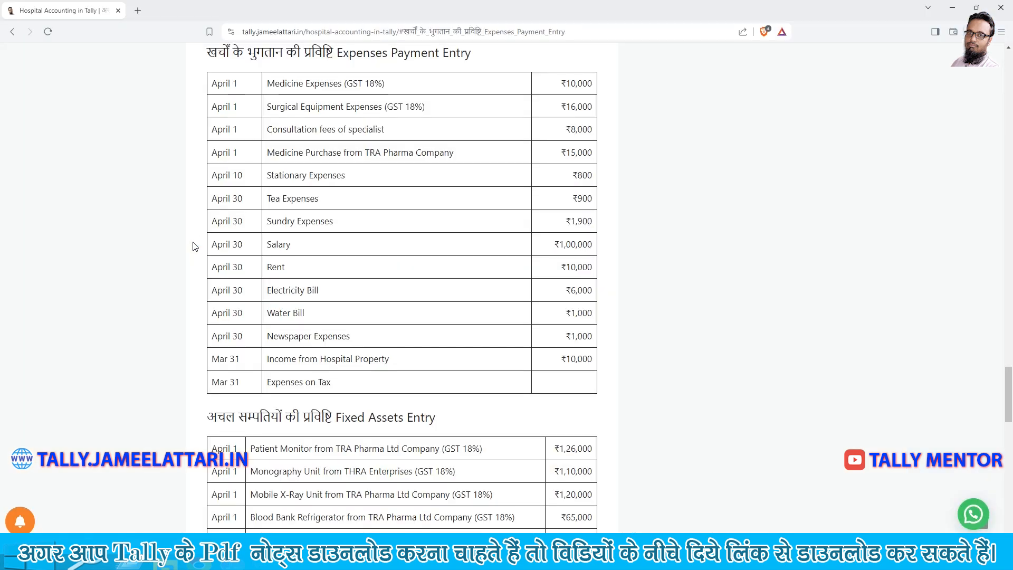
key("alt+Tab")
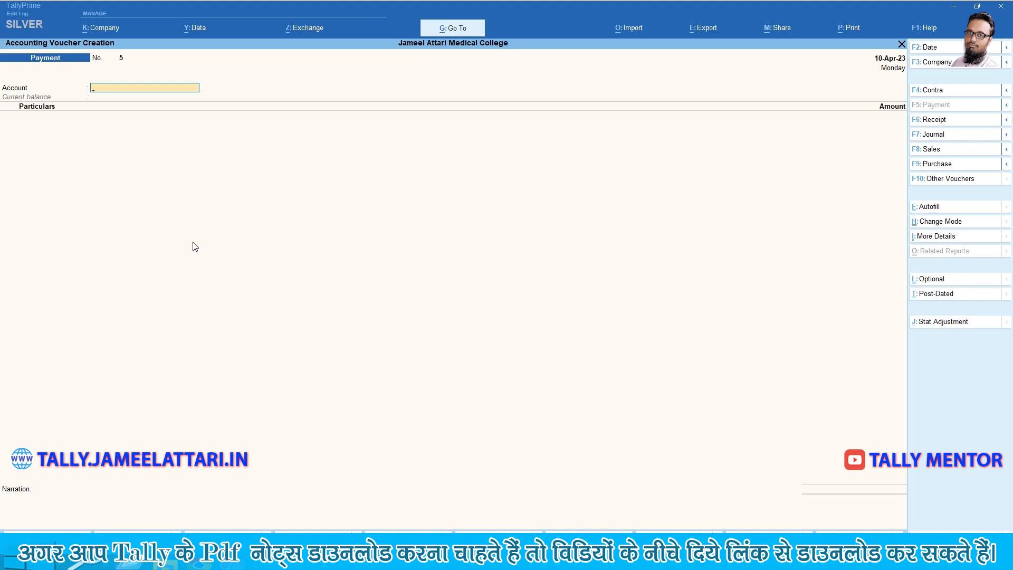
key("F2")
type("30.4")
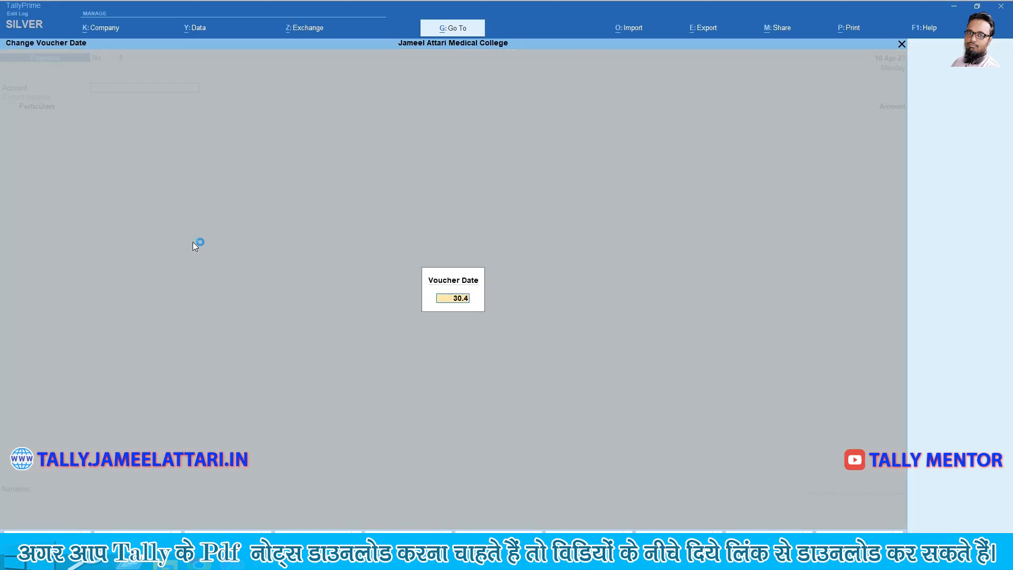
type(".23")
key("Return")
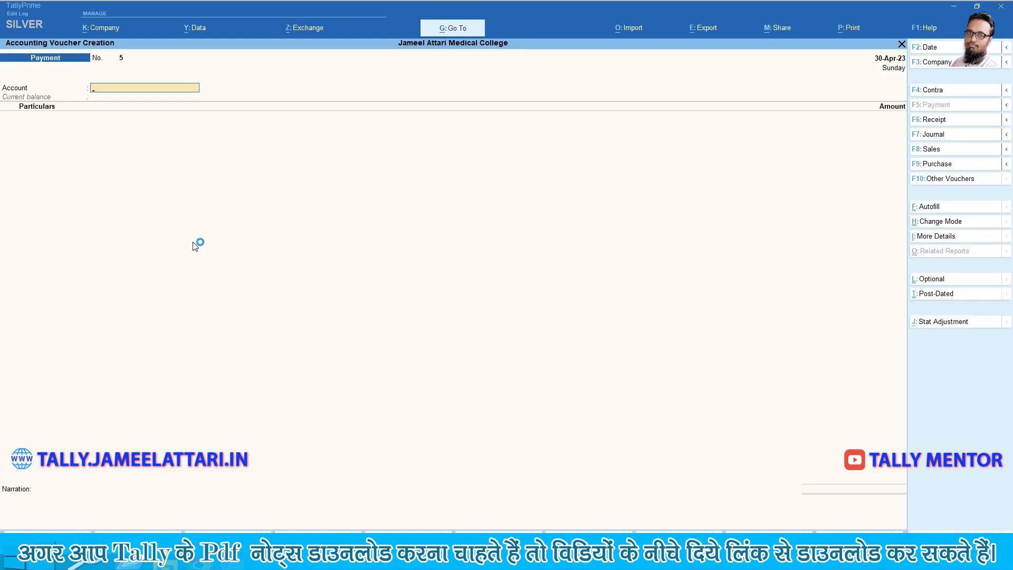
Record a Cash payment of 900 for Tea Expenses and save the voucher with no narration.
type("ca")
key("Return")
type("Tea")
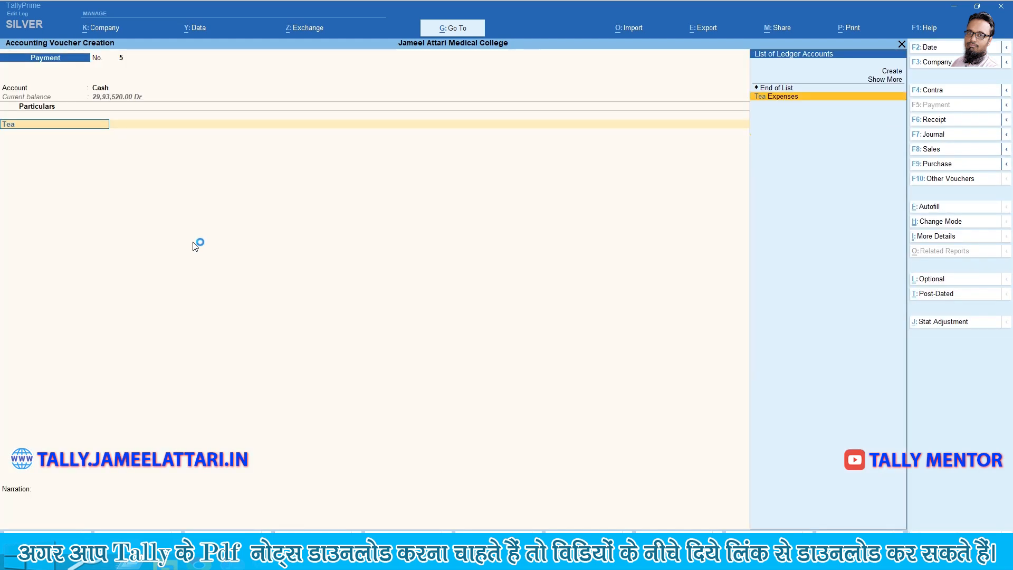
key("Return")
type("00")
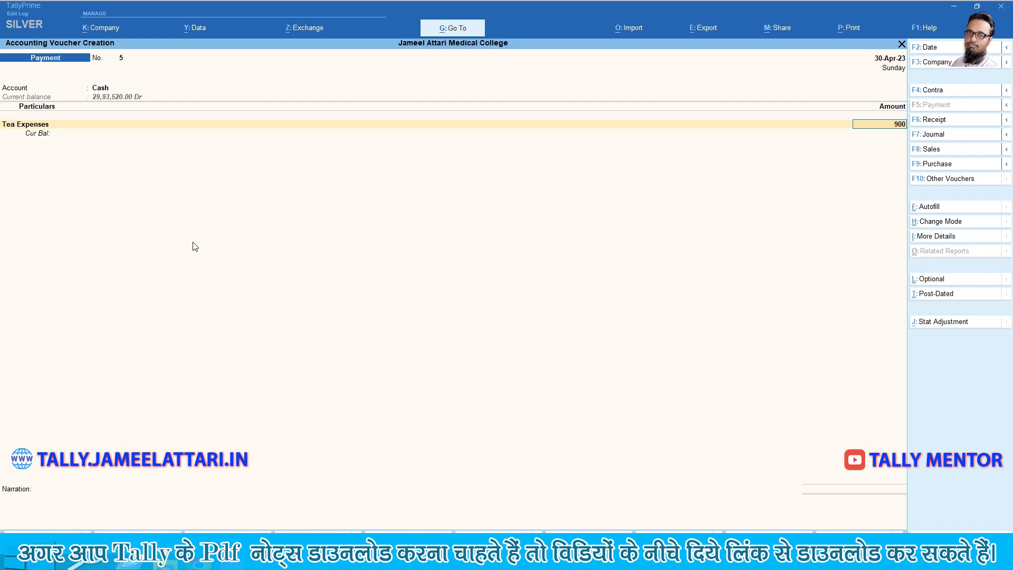
key("Return")
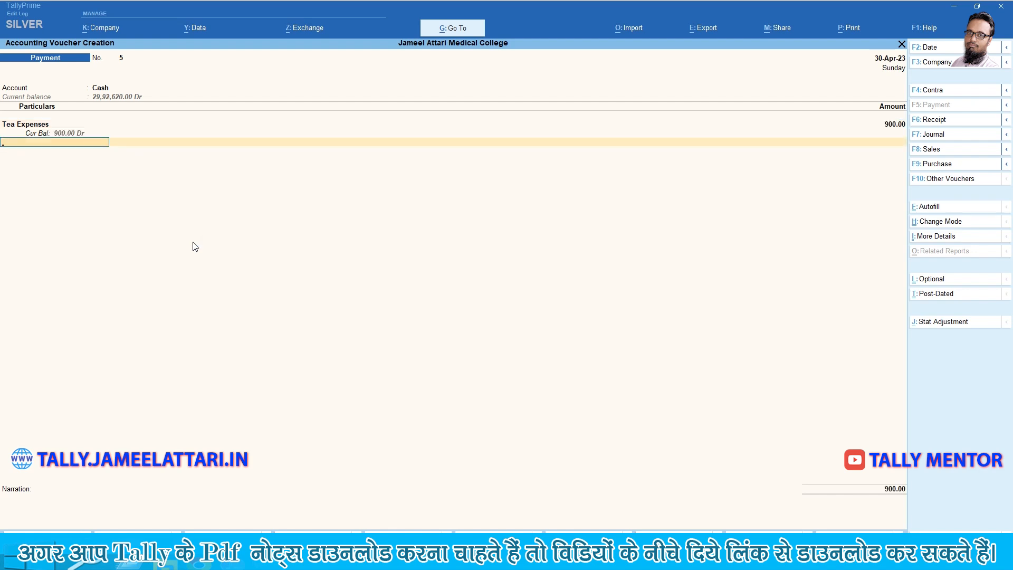
key("Return")
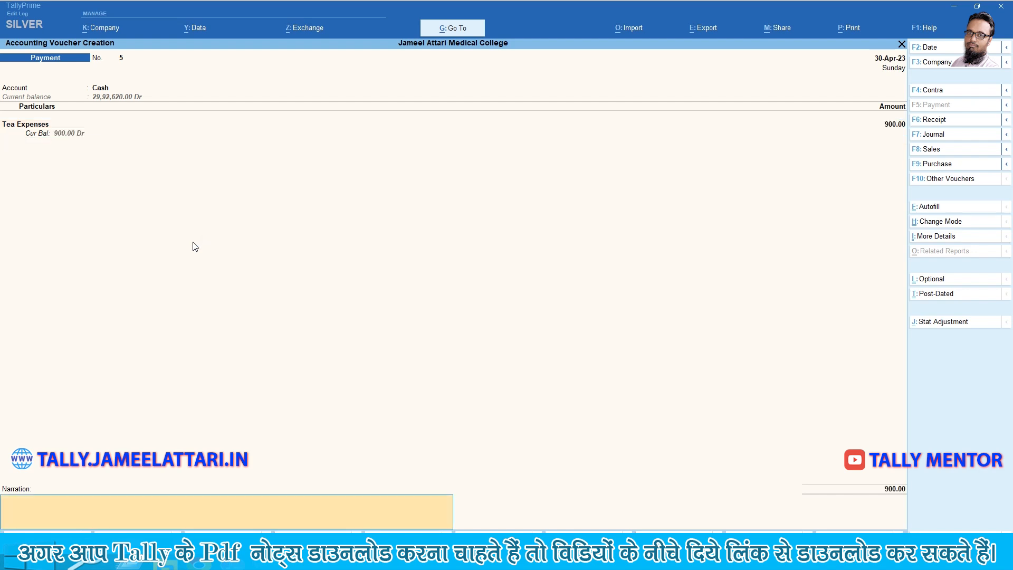
key("Return")
key("Return")
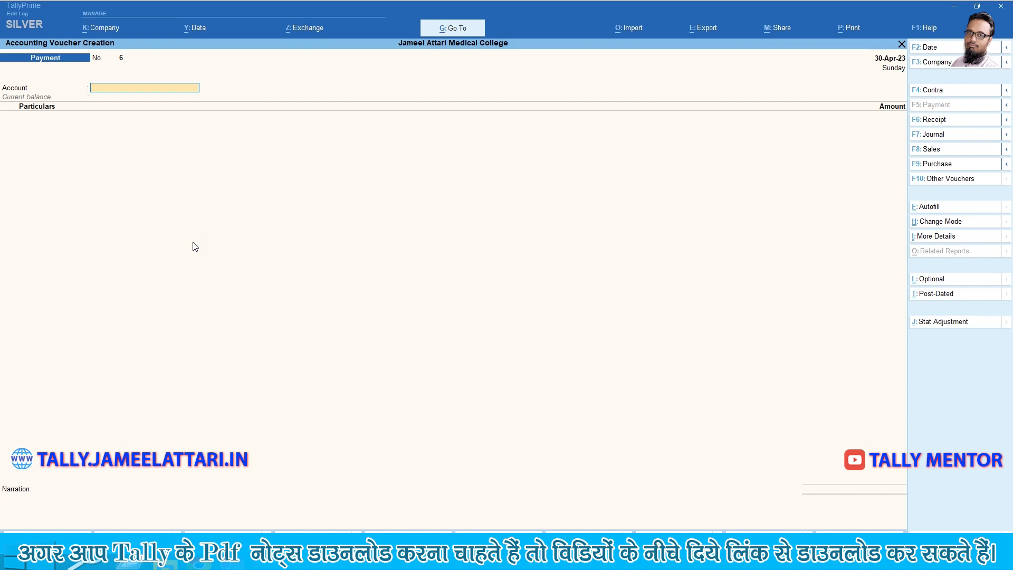
Look up the expense after tea in the web page's table and start its payment from Cash with the Sundry Expenses ledger.
key("alt+Tab")
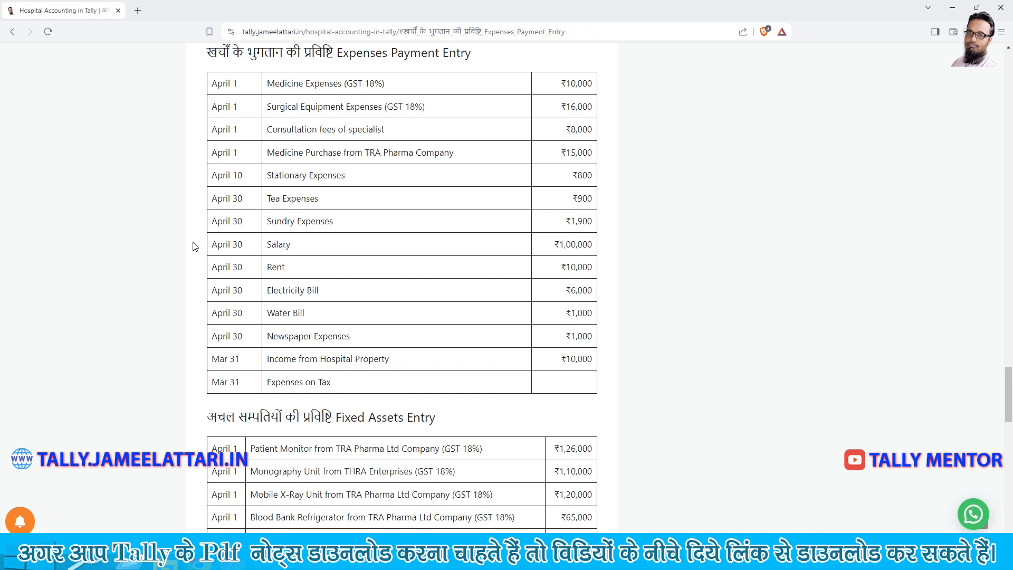
key("alt+Tab")
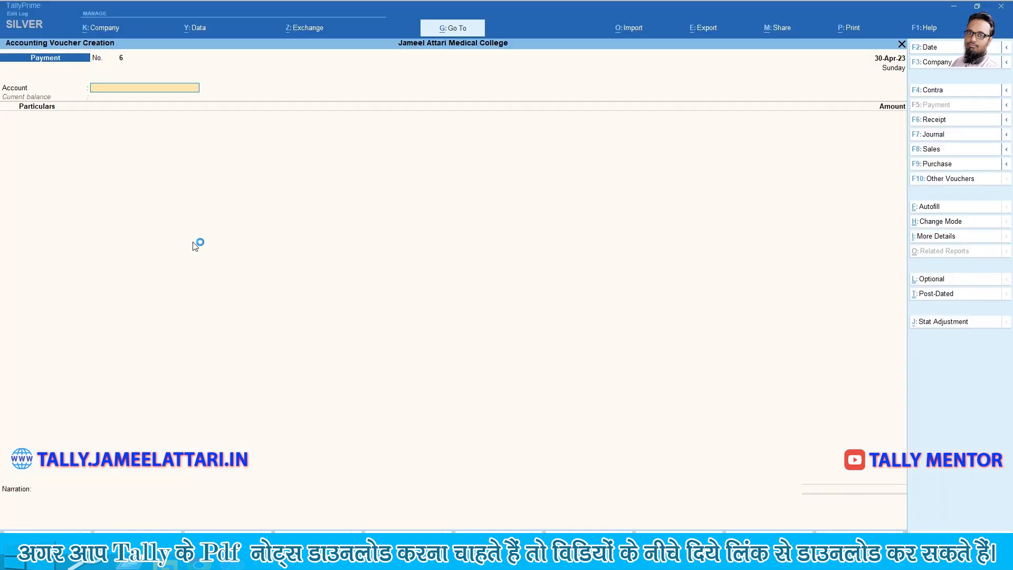
type("Ca")
key("Return")
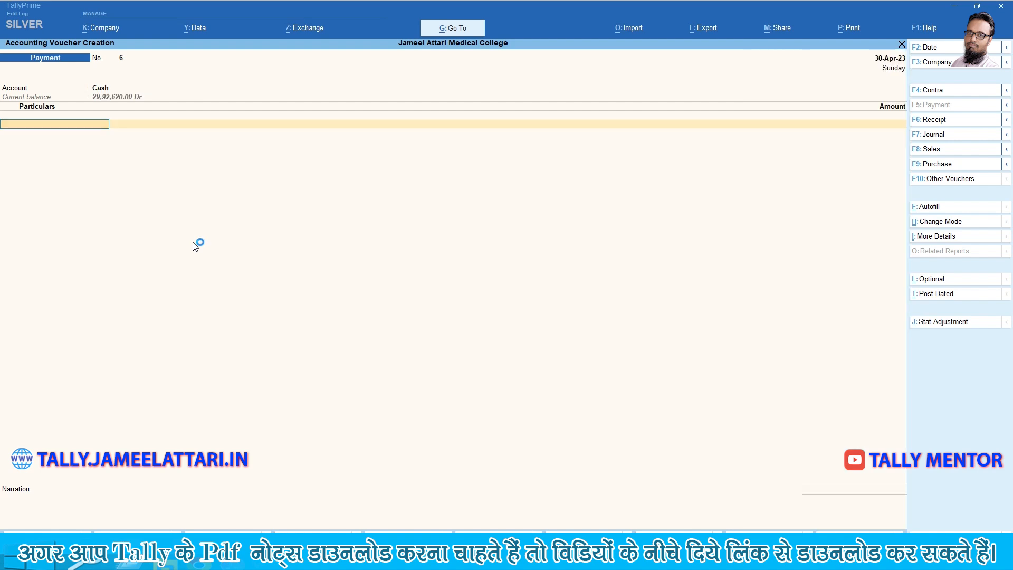
type("Su")
key("Return")
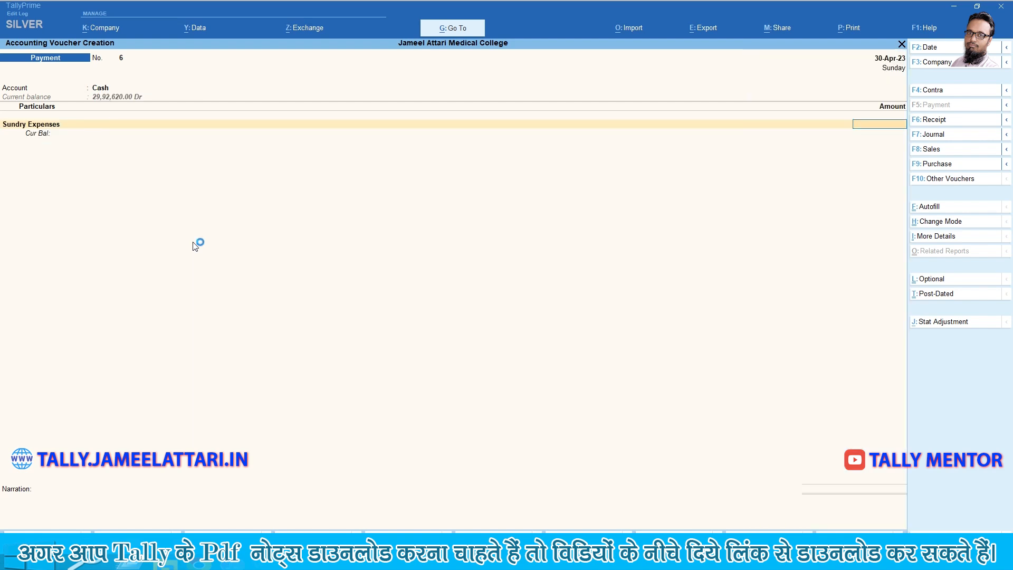
Check the sundry expenses amount on the web page, enter 1,900 and save the voucher with no narration.
key("alt+Tab")
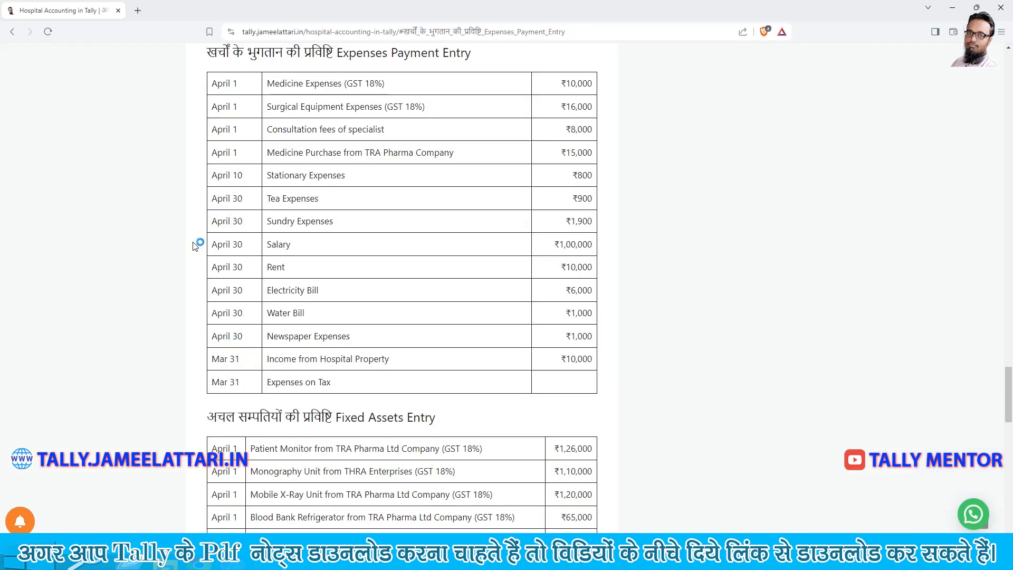
key("alt+Tab")
type("1500")
key("Return")
key("Return")
key("Return")
key("Return")
Look up the salary entry on the web page, record a Cash payment of 1,00,000 for Salary and save the voucher.
key("alt+Tab")
key("alt+Tab")
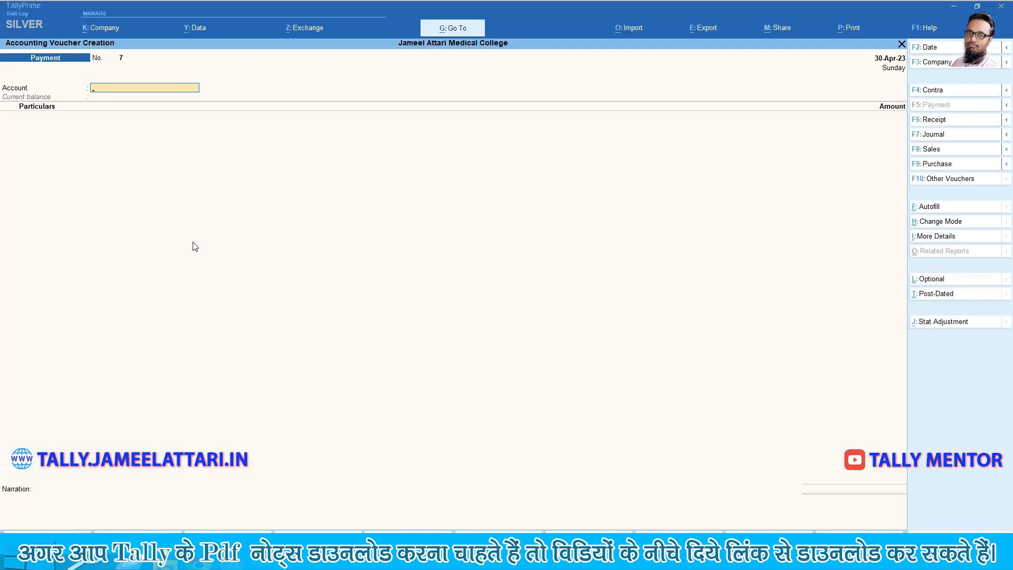
key("alt+Tab")
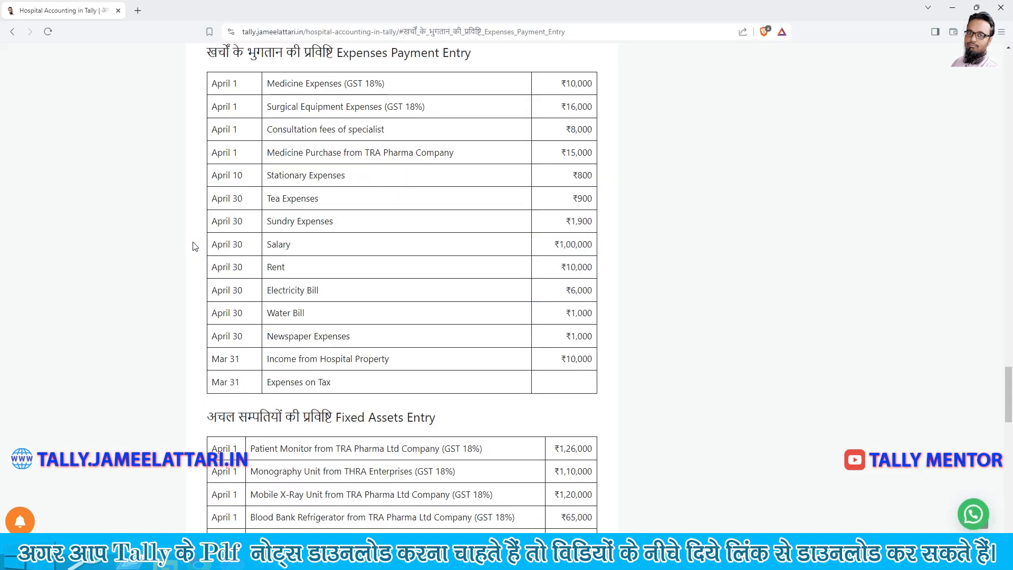
key("alt+Tab")
key("Return")
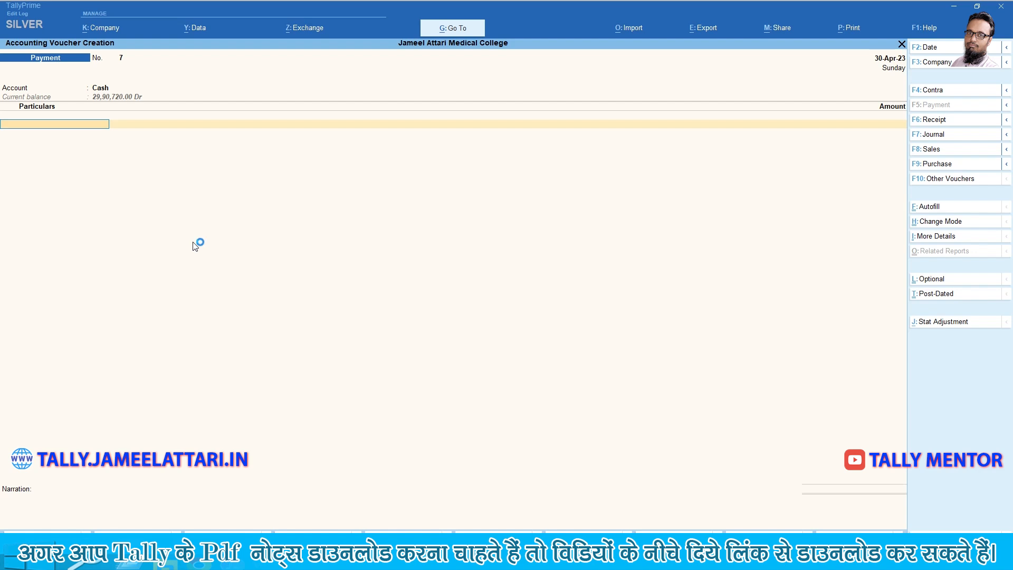
type("Sa")
key("Return")
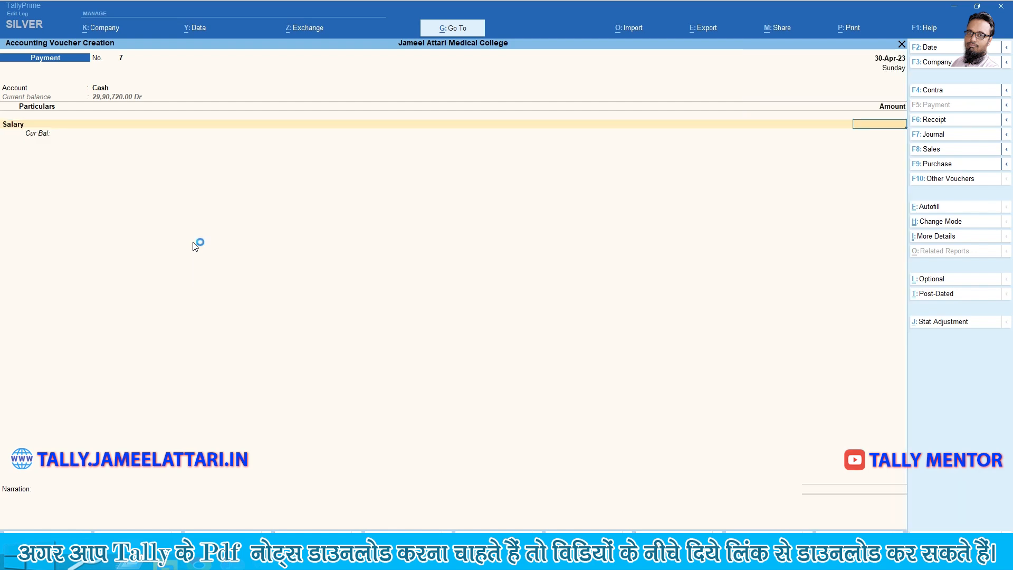
key("alt+Tab")
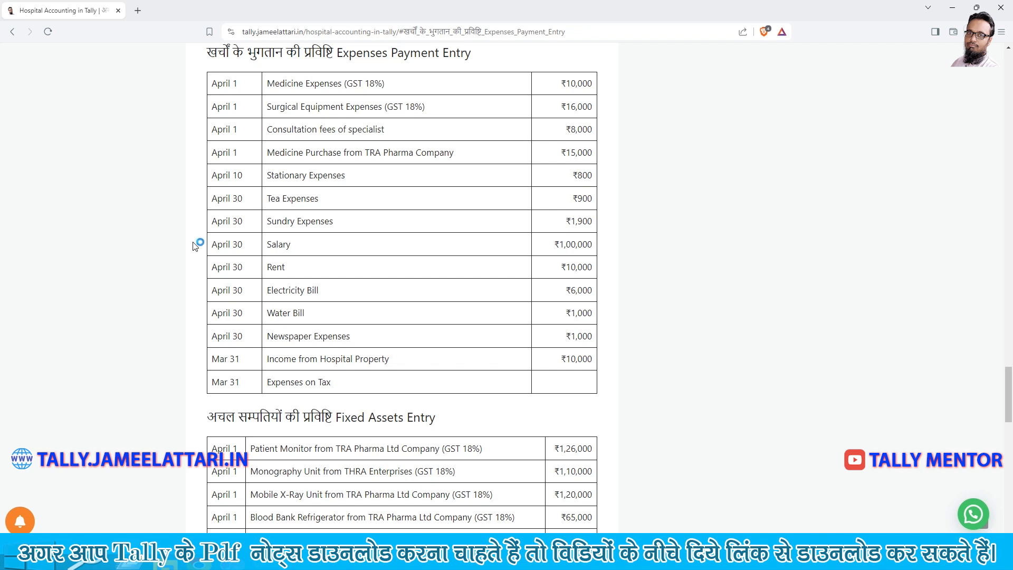
key("alt+Tab")
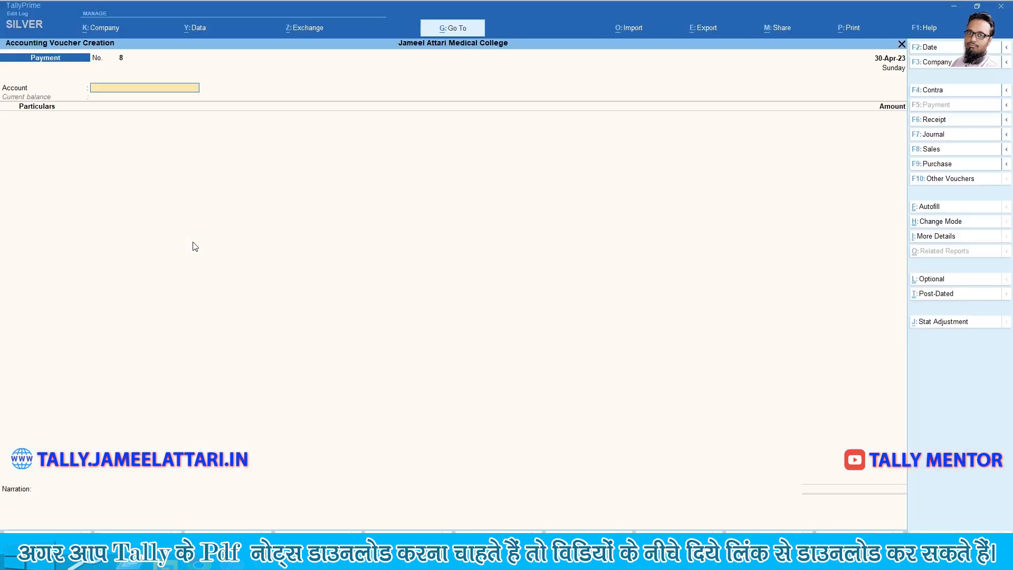
Record a Cash payment of 10,000 for Rent and save the voucher with no narration.
type("ca")
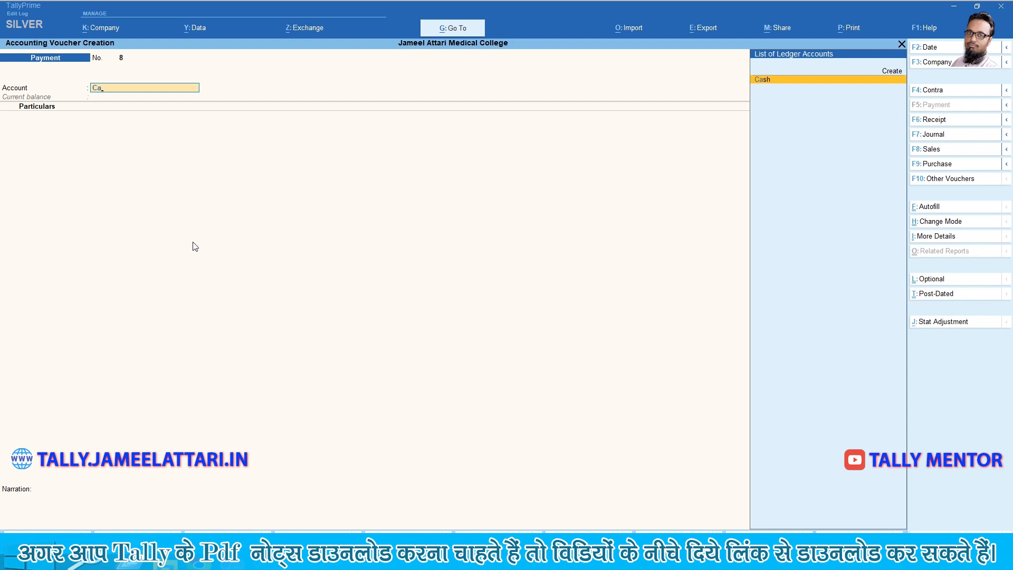
key("Return")
type("re")
key("Return")
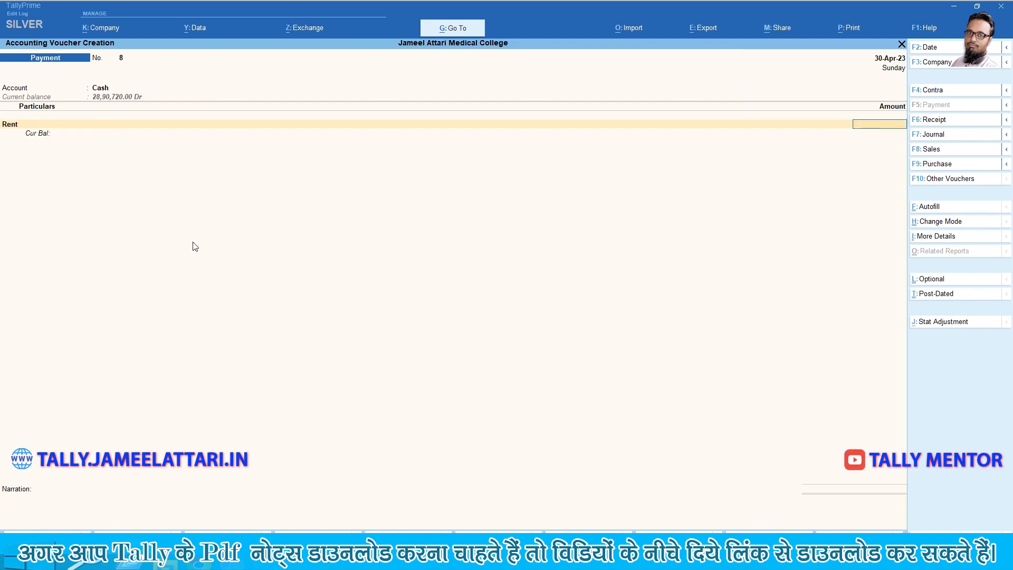
type("10000")
key("Return")
key("Return")
key("Return")
key("Return")
Look up the expense after rent on the web page and start its payment from Cash with the Electricity Bill ledger.
key("alt+Tab")
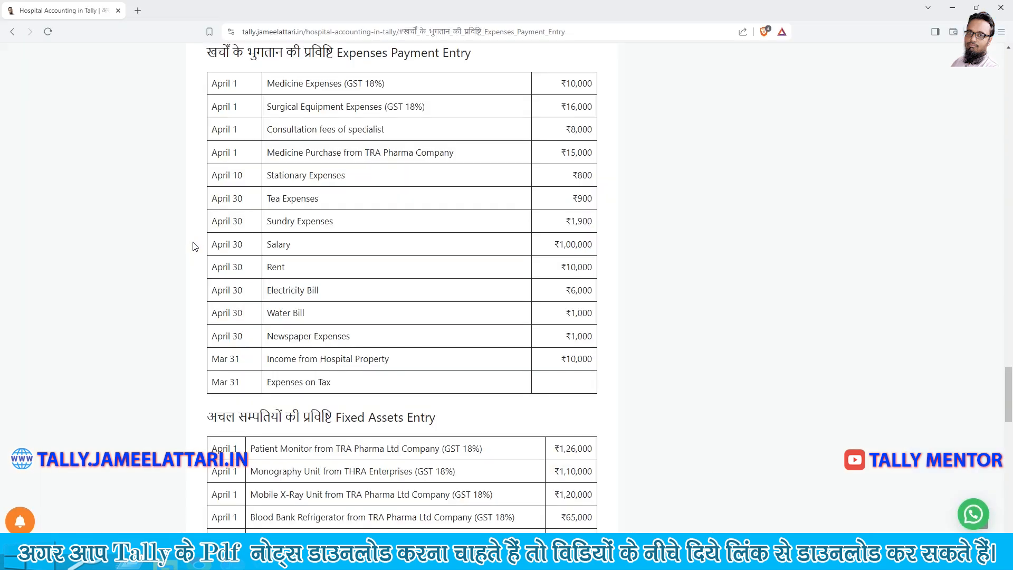
key("alt+Tab")
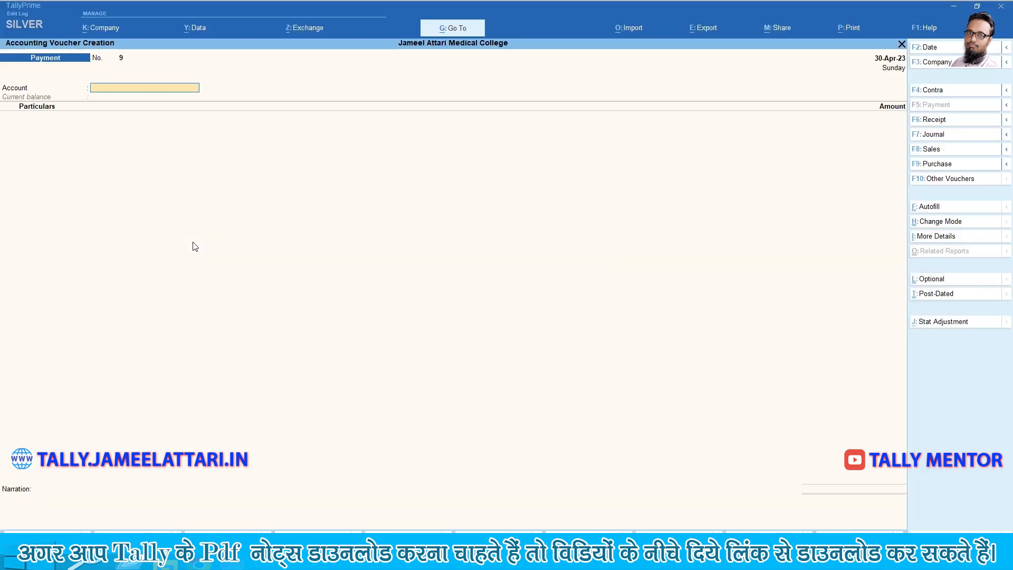
type("Cas")
key("Return")
type("El")
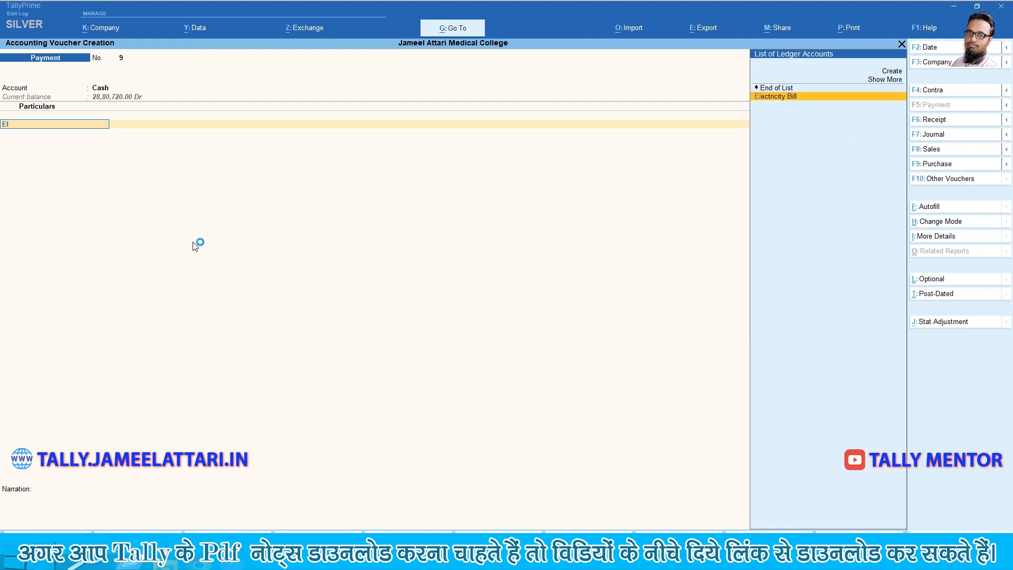
key("Return")
Check the electricity bill amount on the web page, enter 6,000 and save the voucher with no narration.
key("alt+Tab")
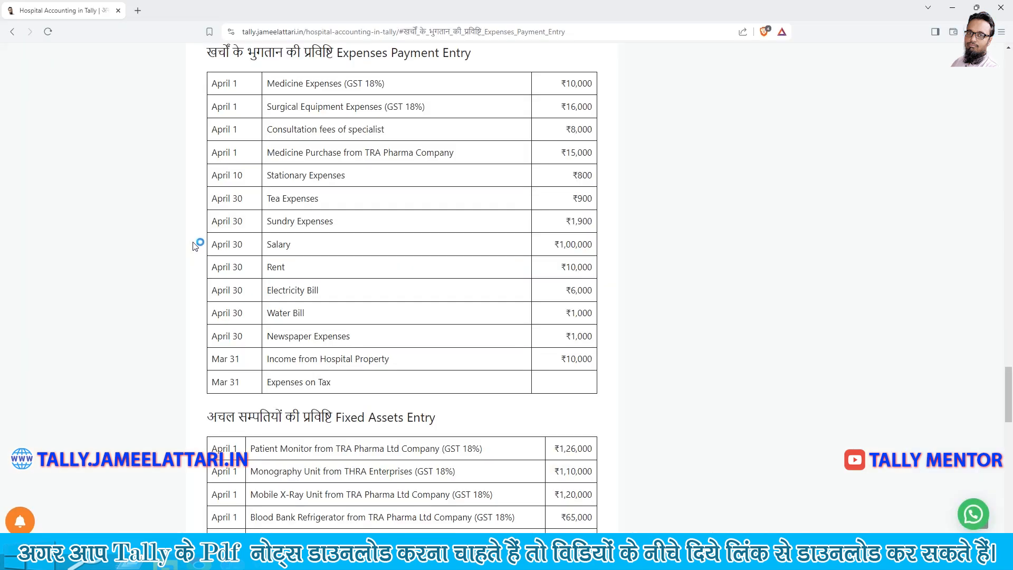
key("alt+Tab")
type("6000")
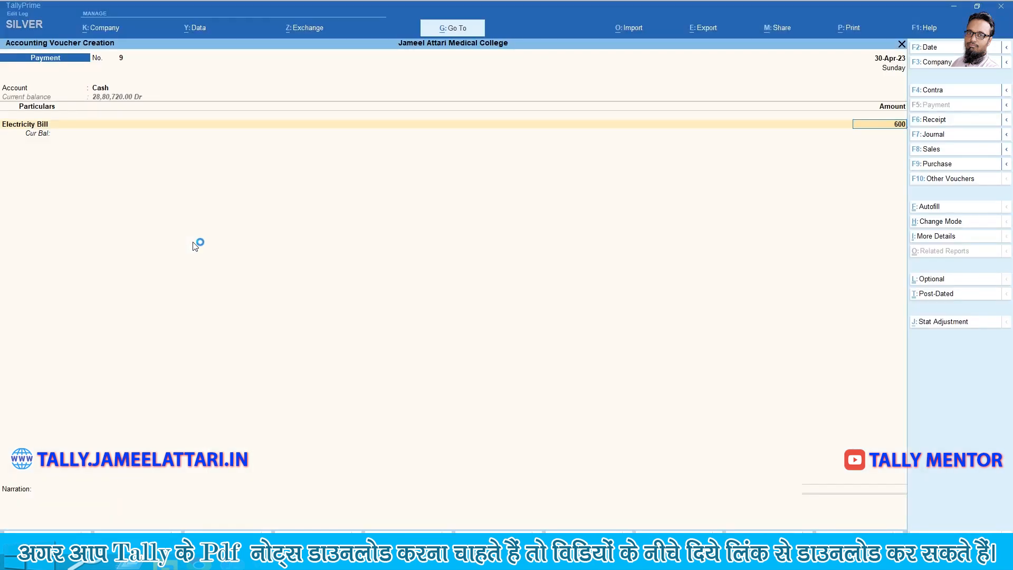
key("Return")
key("Return")
key("Return")
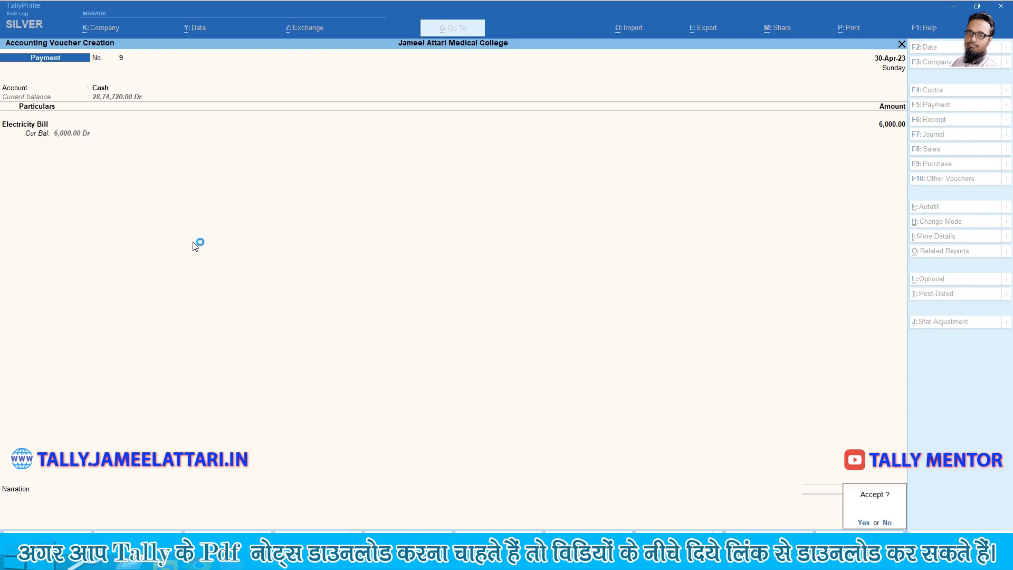
key("Return")
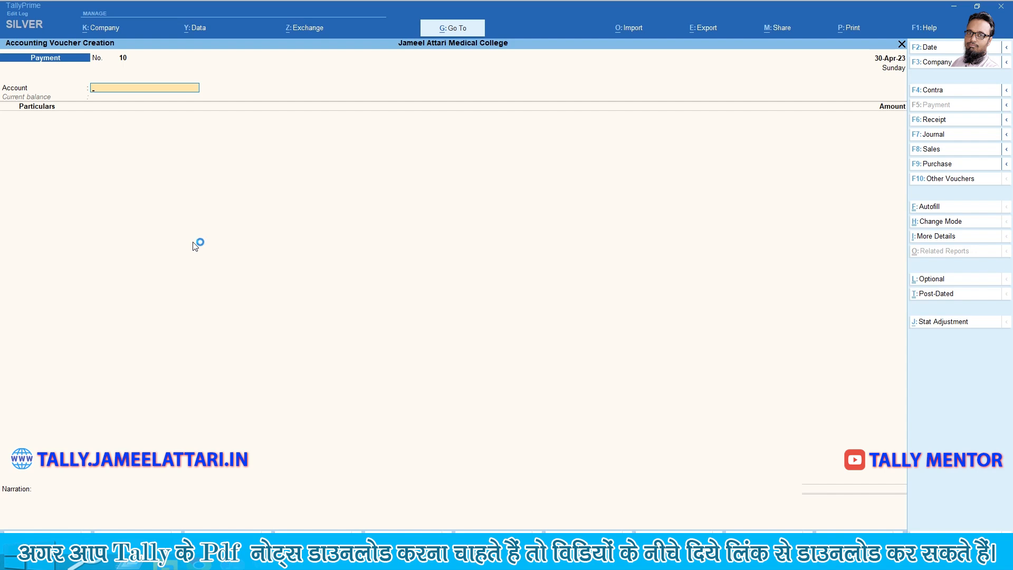
Look up the expense after electricity on the web page and start its payment from Cash with the Water Bill ledger.
key("alt+Tab")
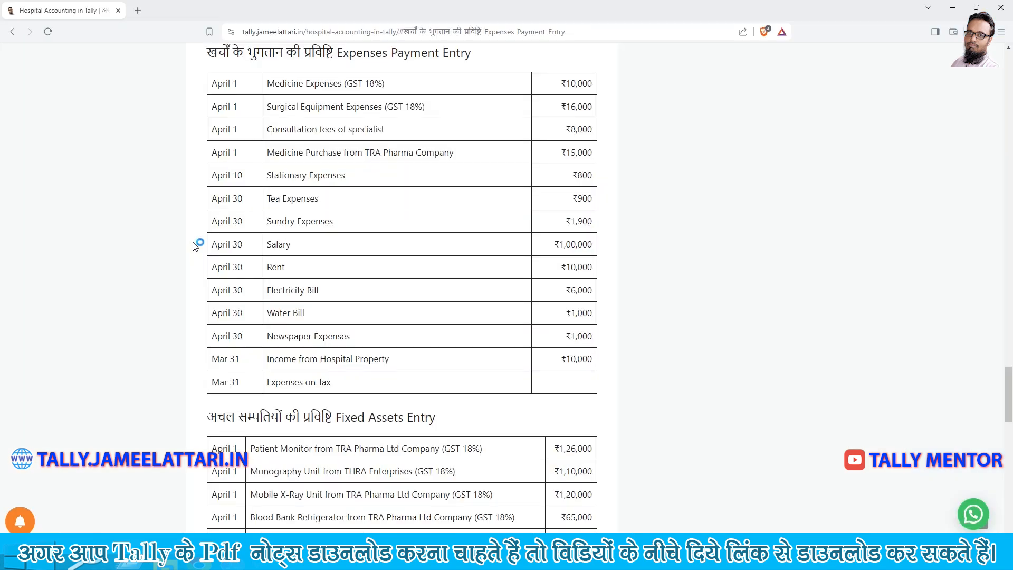
key("alt+Tab")
key("alt+Tab")
key("alt+Tab")
type("Ca")
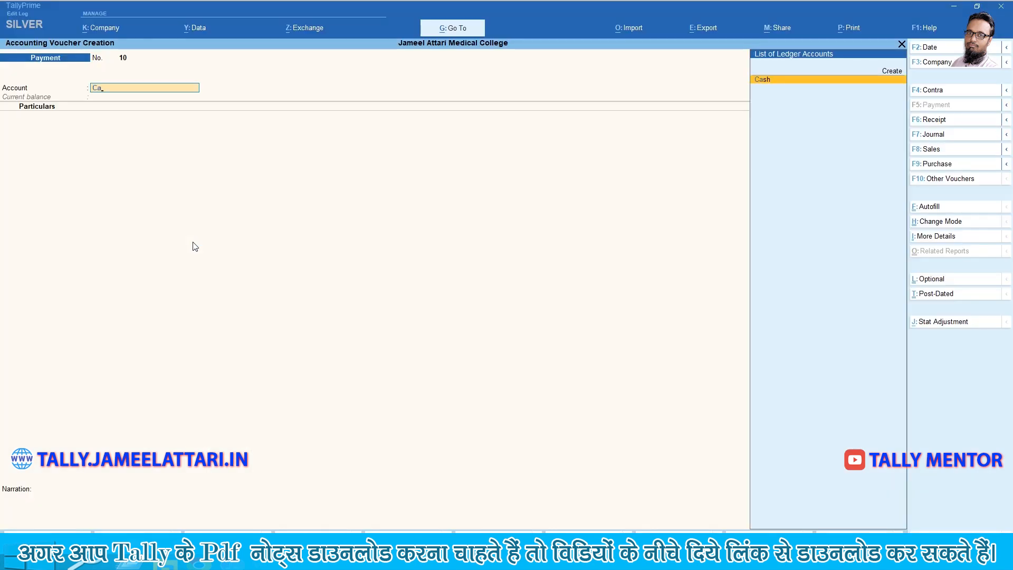
key("Return")
type("Water Bill")
key("Return")
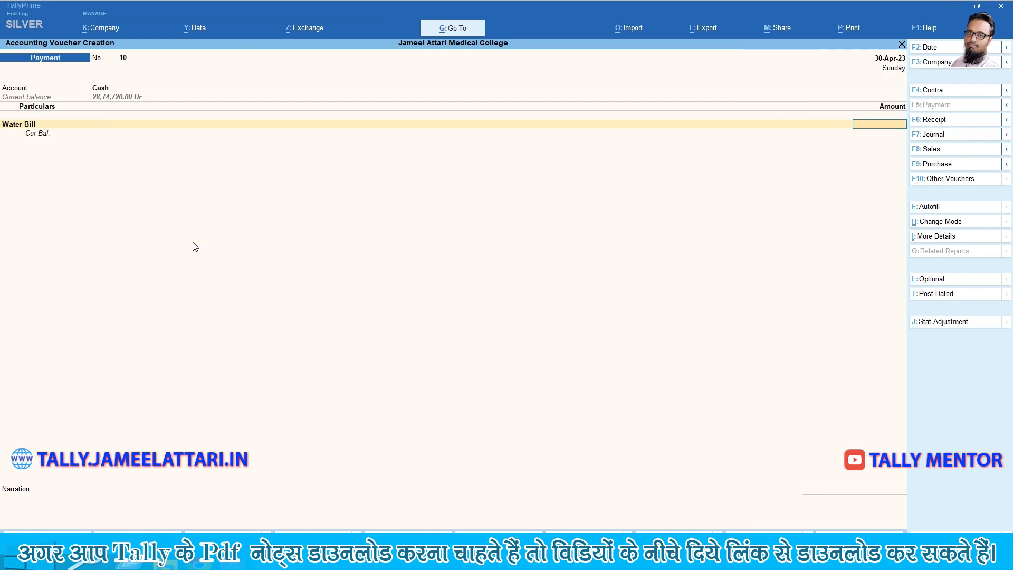
Check the water bill amount on the web page, enter 1,000 and save the voucher with no narration.
key("alt+Tab")
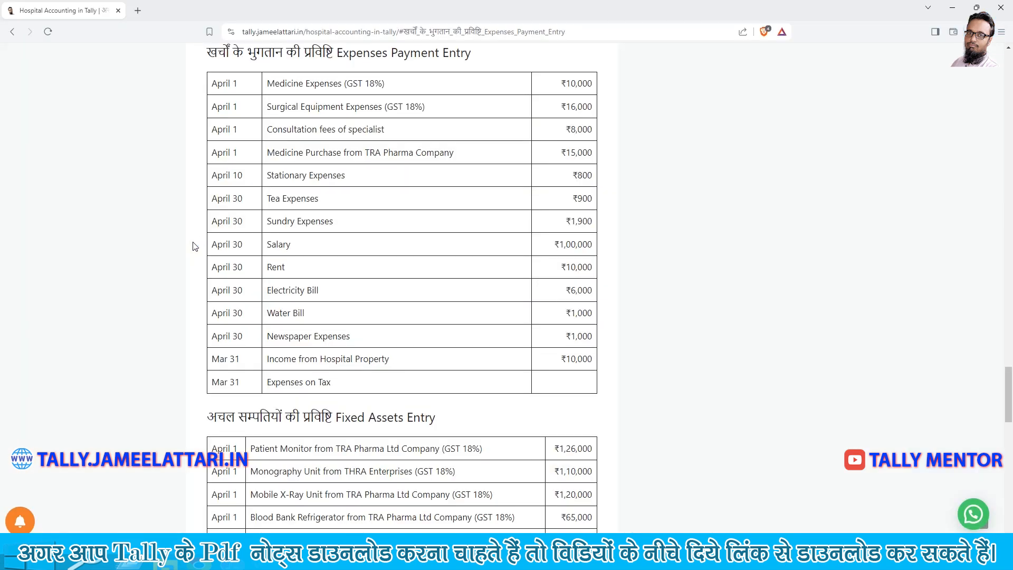
key("alt+Tab")
key("alt+Tab")
key("alt+Tab")
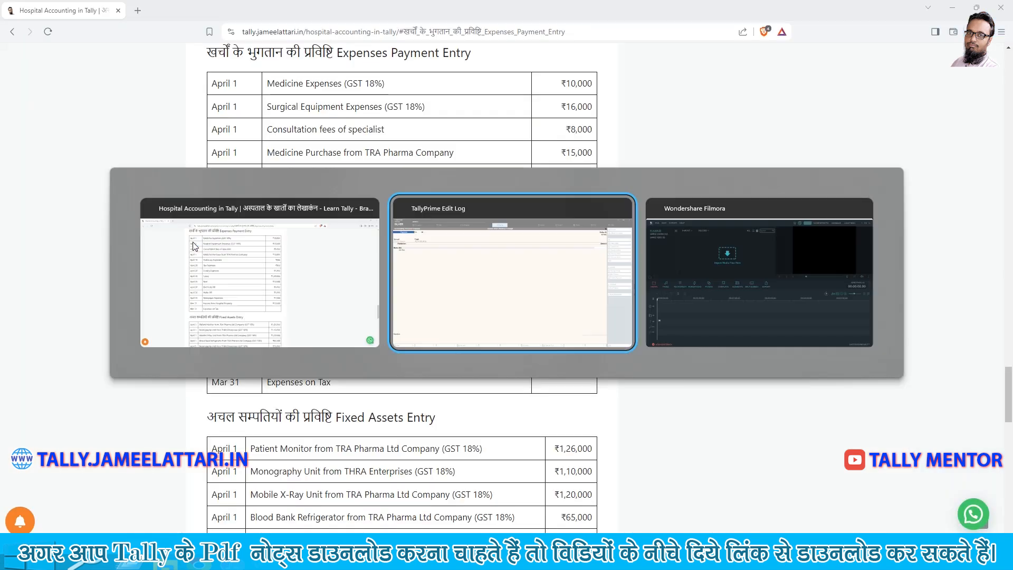
type("1000")
key("Return")
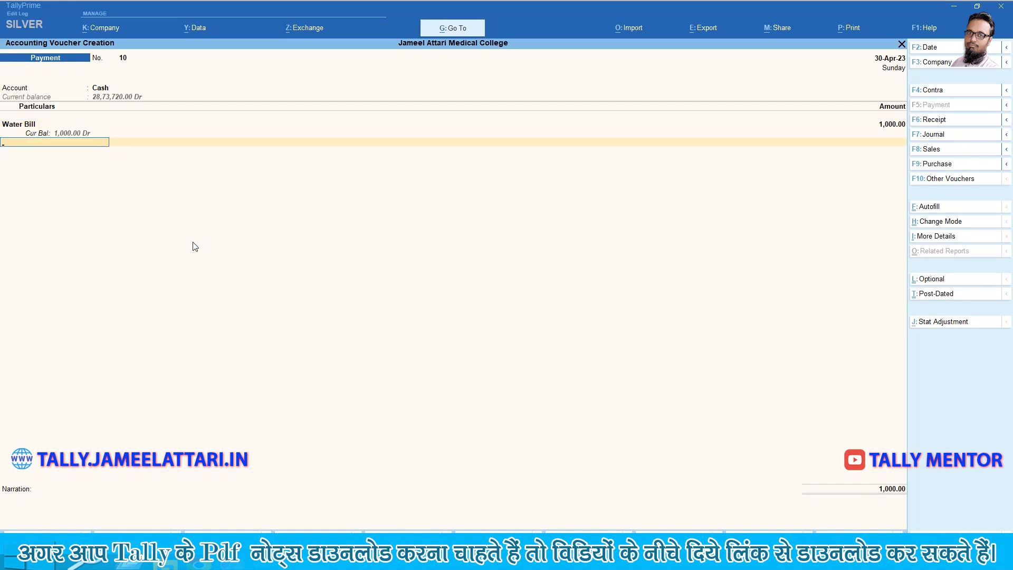
key("Return")
key("Return")
key("Return")
Look up the expense after the water bill on the web page and start its payment from Cash with the News Paper Expenses ledger.
key("alt+Tab")
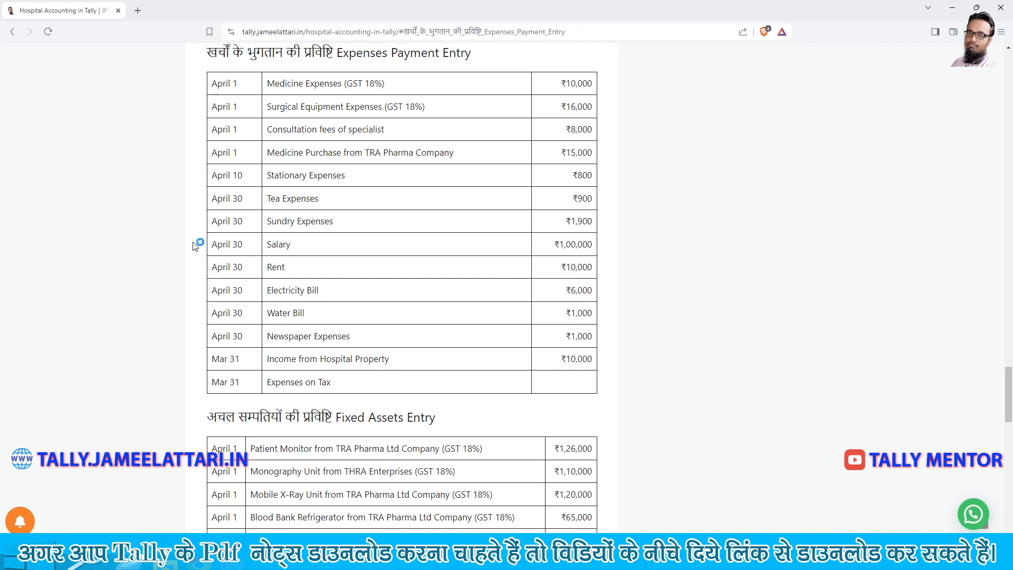
key("alt+Tab")
type("ca")
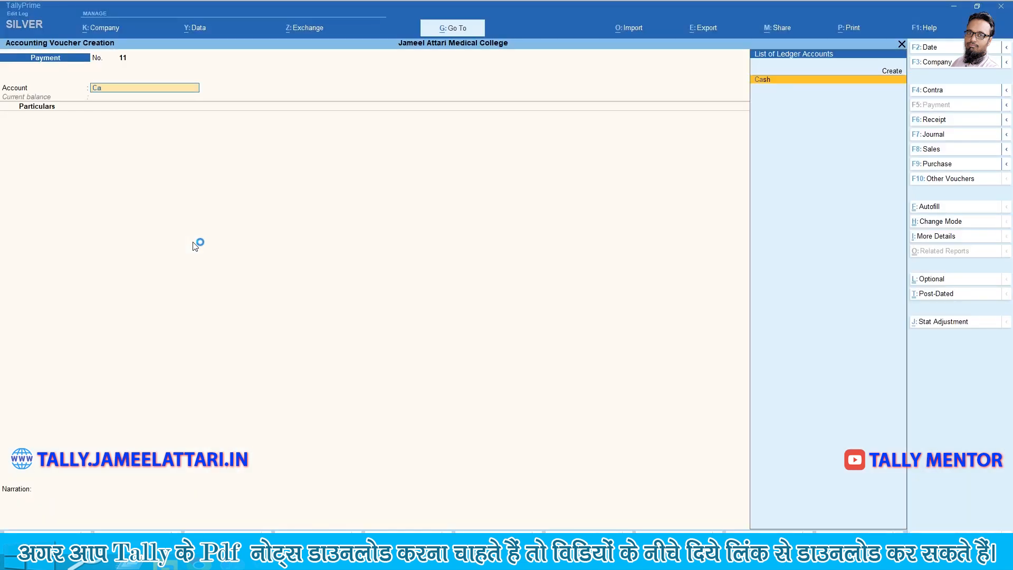
key("Return")
type("News Paper Expenses")
key("Return")
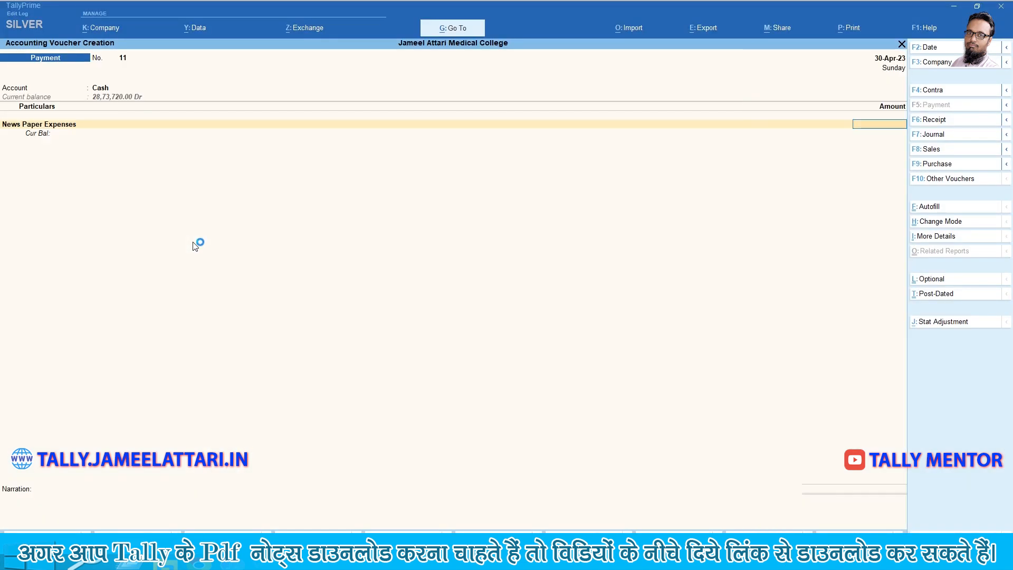
Check the newspaper expense amount on the web page, enter 1,000 and save the voucher with no narration.
key("alt+Tab")
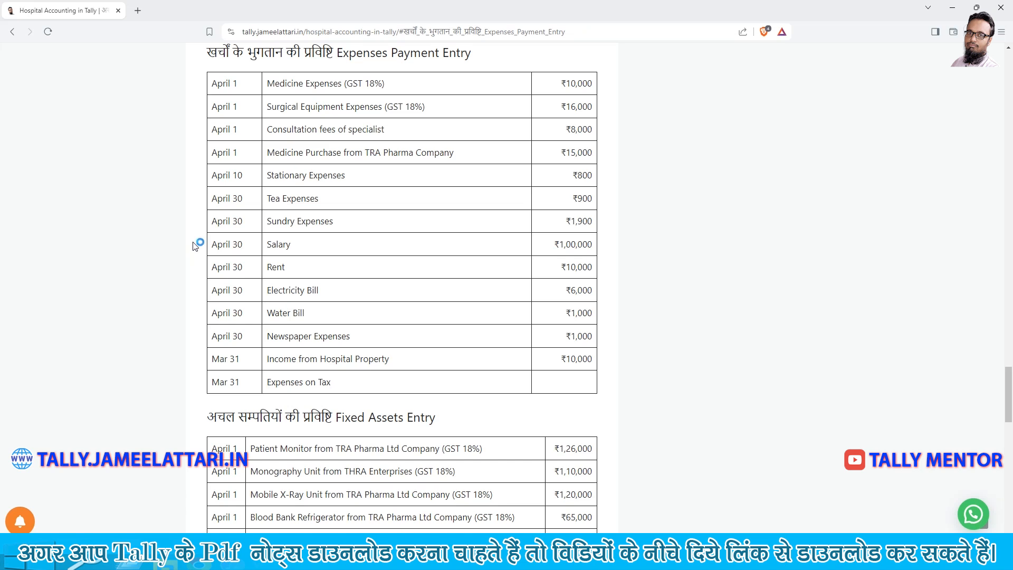
key("alt+Tab")
type("1000")
key("Return")
key("Return")
key("Return")
key("Return")
Examine the Input CGST and Input SGST balances under Current Liabilities, Duties & Taxes in the Balance Sheet.
key("alt+Tab")
key("alt+Tab")
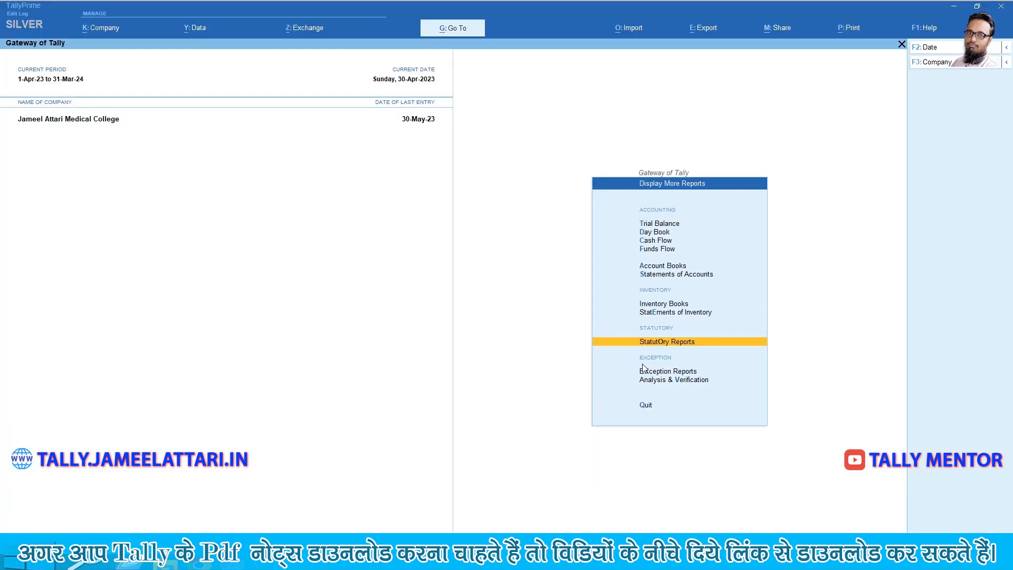
key("b")
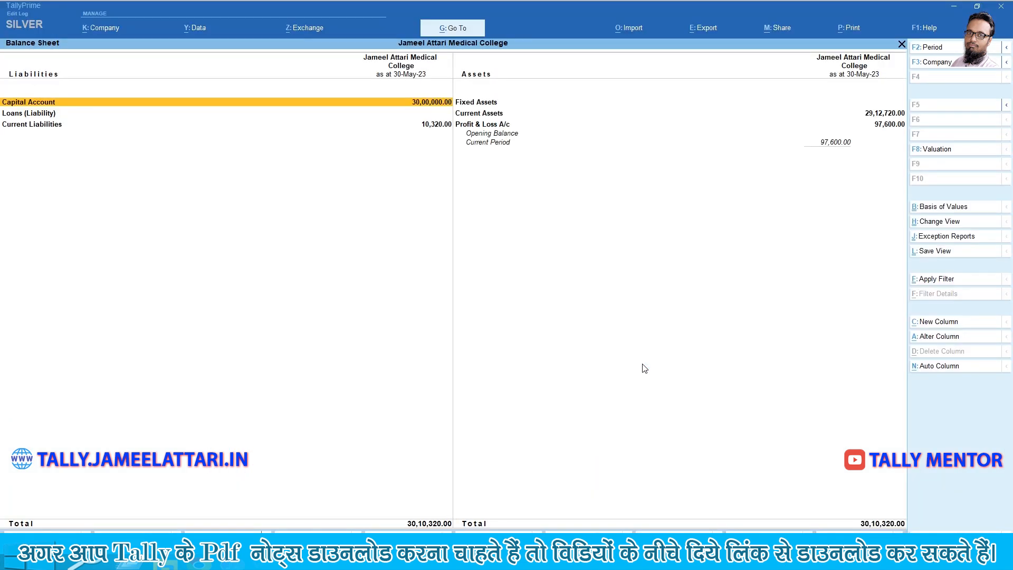
key("Down")
key("Down")
key("Return")
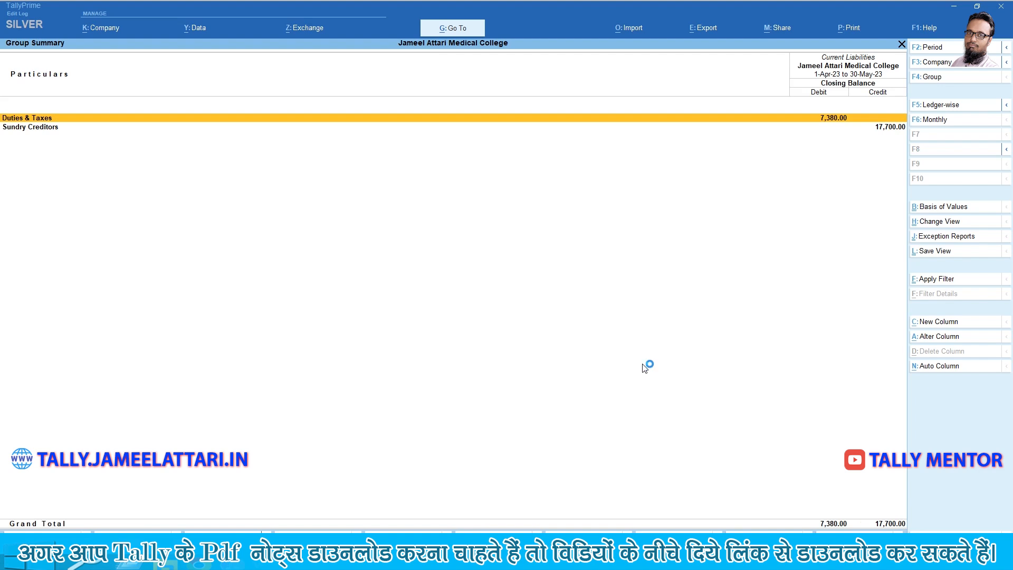
key("Return")
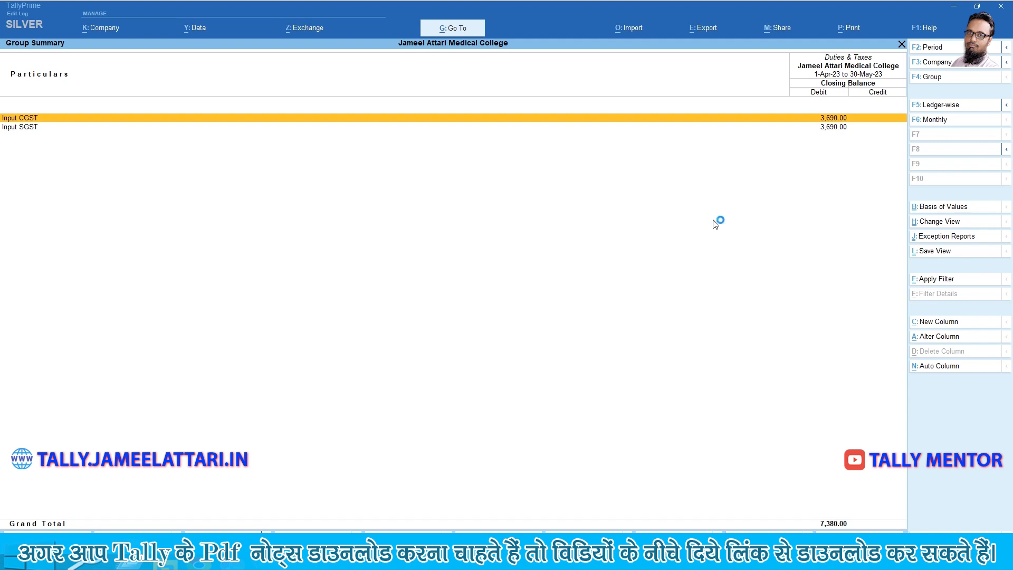
key("Escape")
key("Escape")
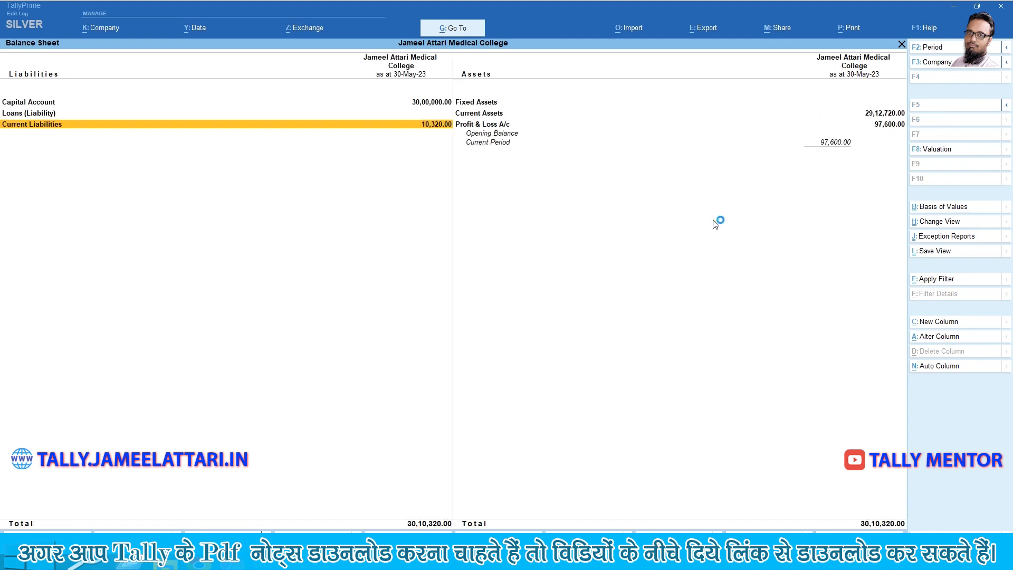
key("Escape")
Start a new Journal voucher with Expenses on Tax as the debit ledger.
key("Up")
key("Up")
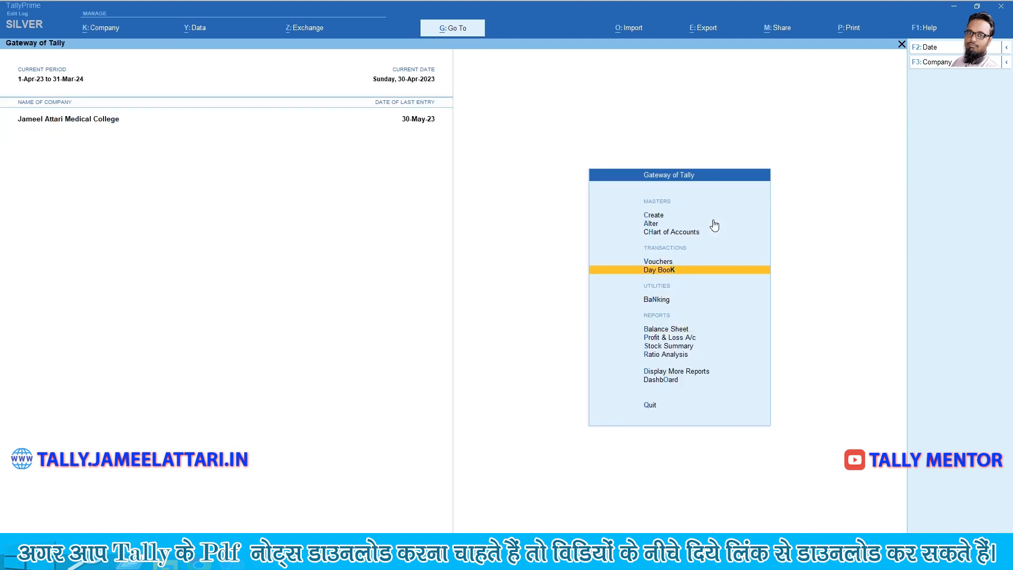
key("Up")
key("Return")
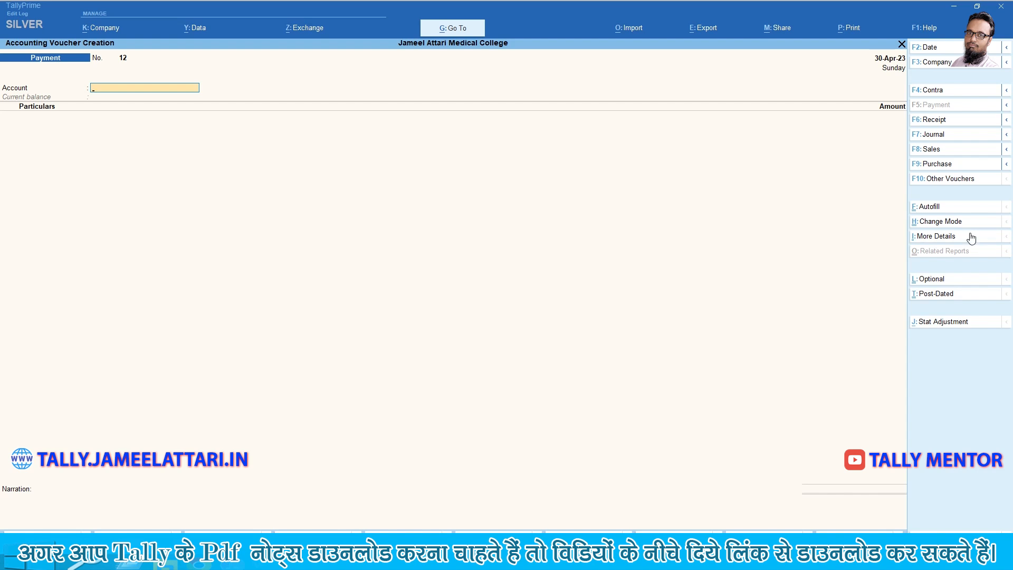
left_click(940, 135)
type("Ex")
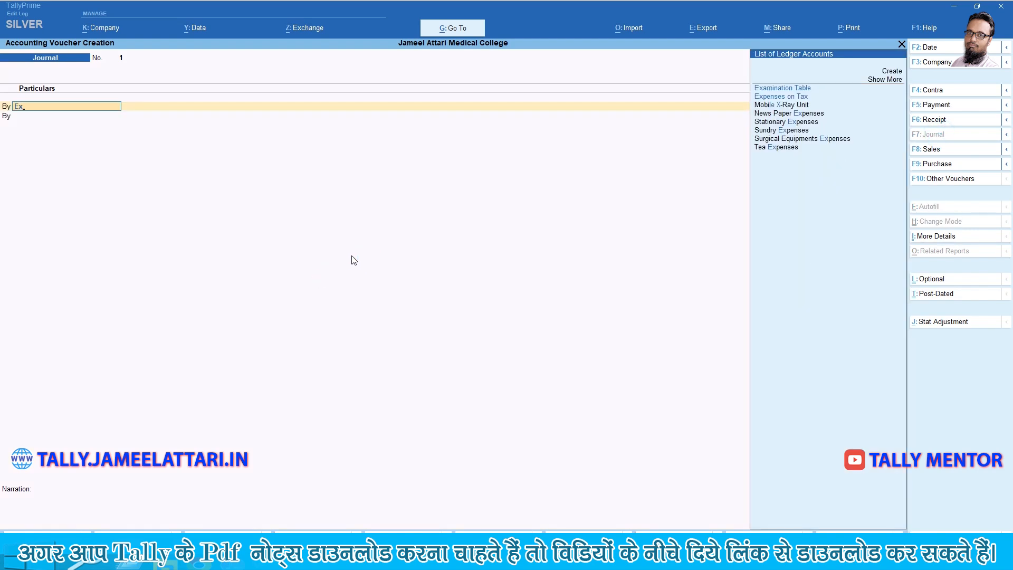
key("Down")
key("Return")
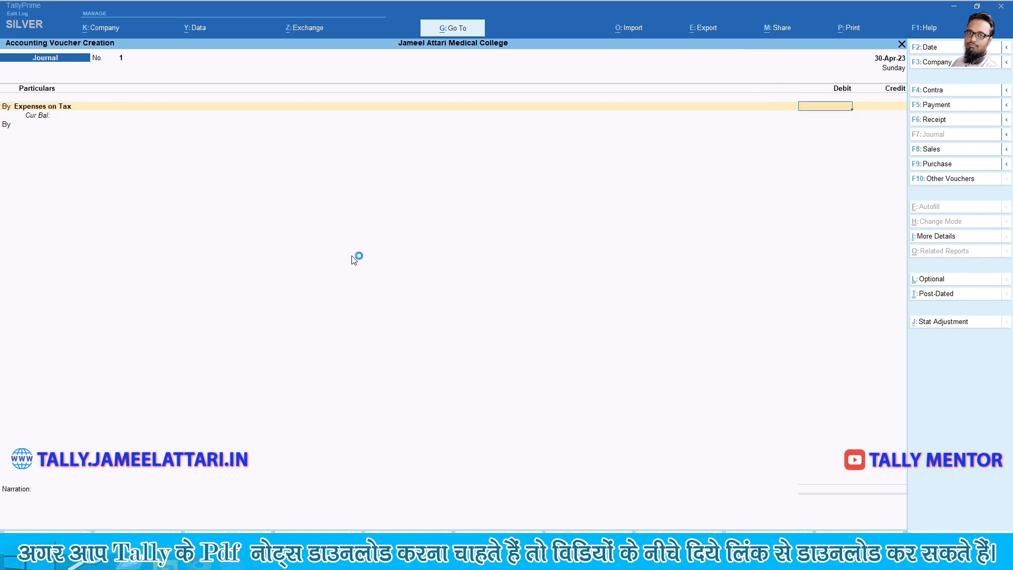
Debit Expenses on Tax with 7,380 and credit Input CGST with 3,690 in the journal voucher.
left_click(353, 259)
left_click(352, 256)
left_click(354, 260)
left_click(353, 259)
left_click(354, 259)
left_click(354, 260)
type("7380")
key("Return")
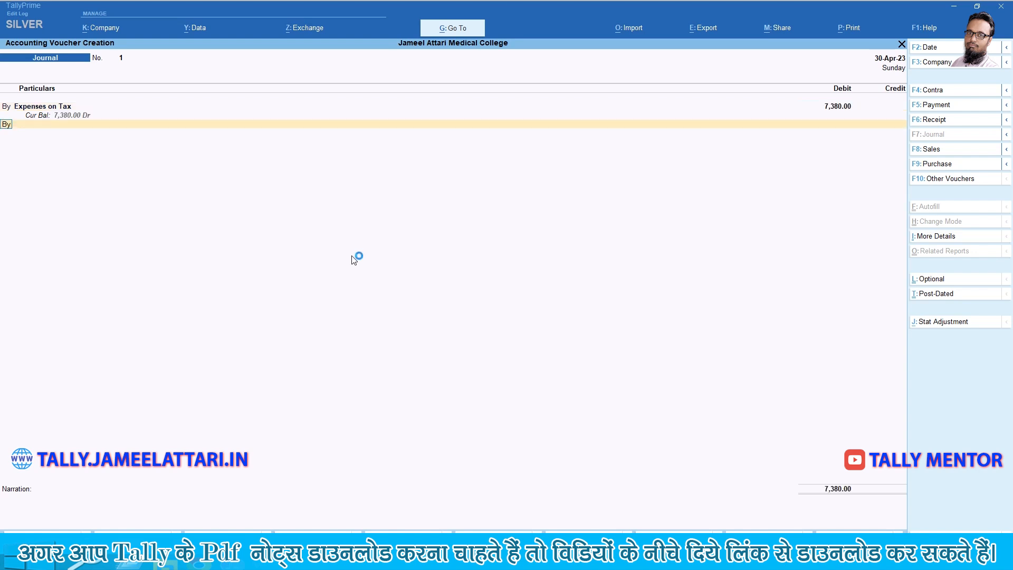
key("Return")
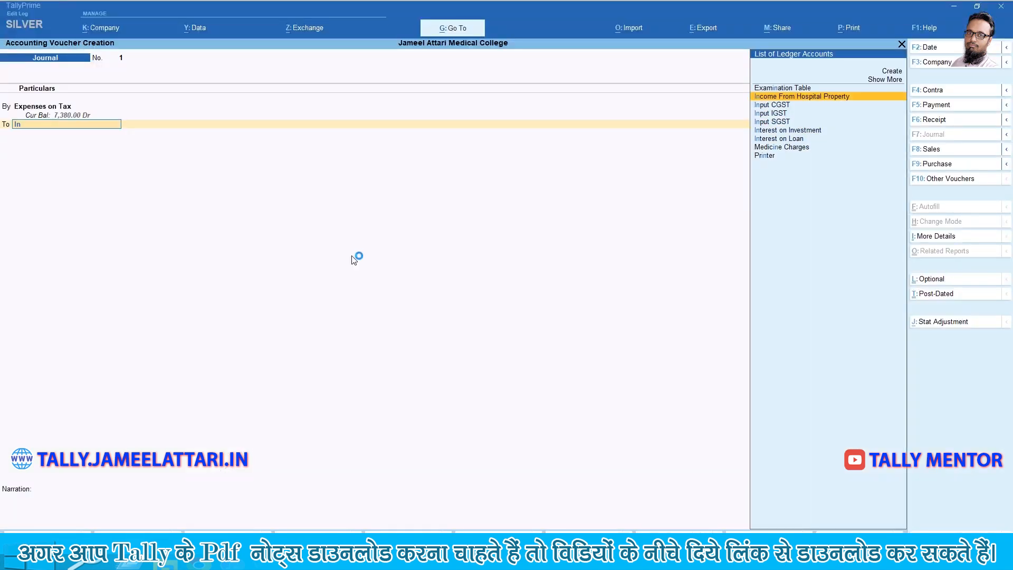
key("Return")
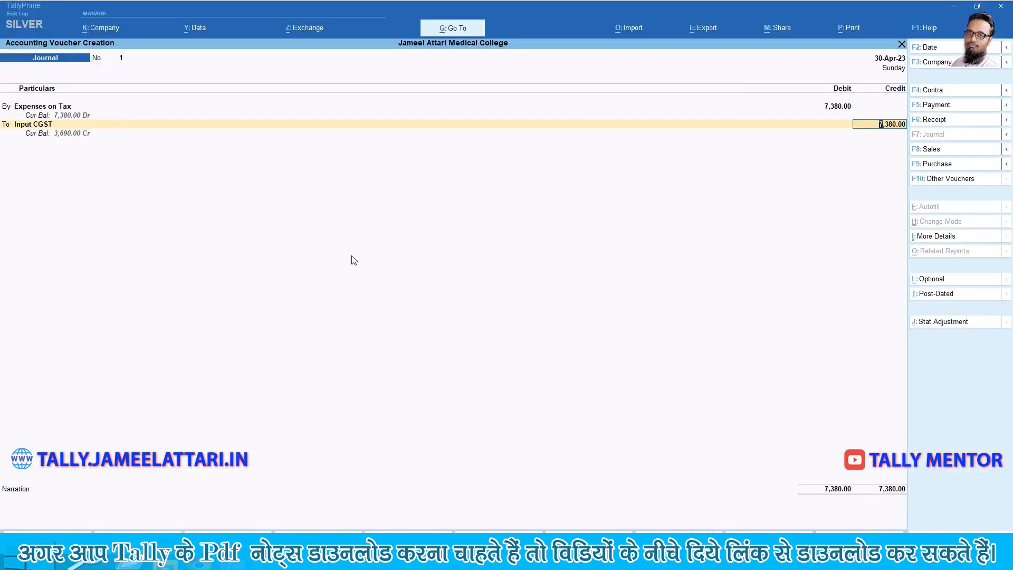
type("3690")
key("Return")
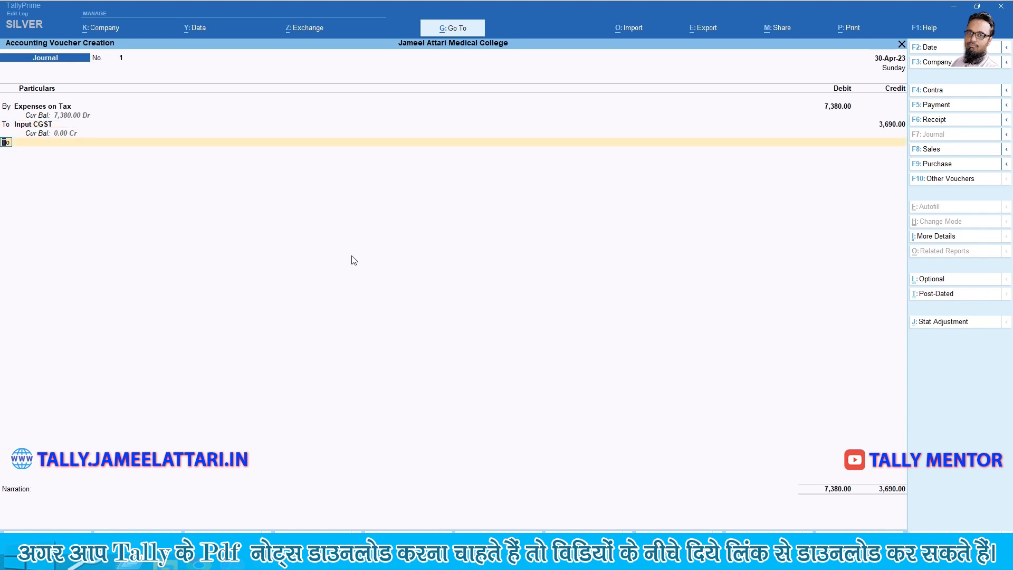
Credit Input SGST with 3,690 and save the journal voucher with no narration.
key("Return")
type("In")
key("Down")
key("Down")
key("Down")
key("Return")
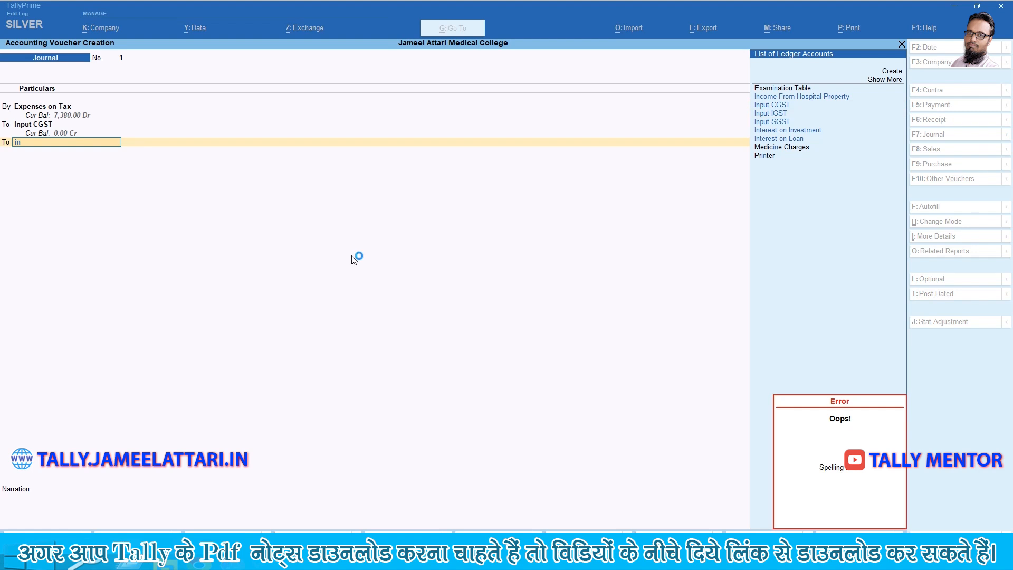
key("Down")
key("Down")
key("Down")
key("Return")
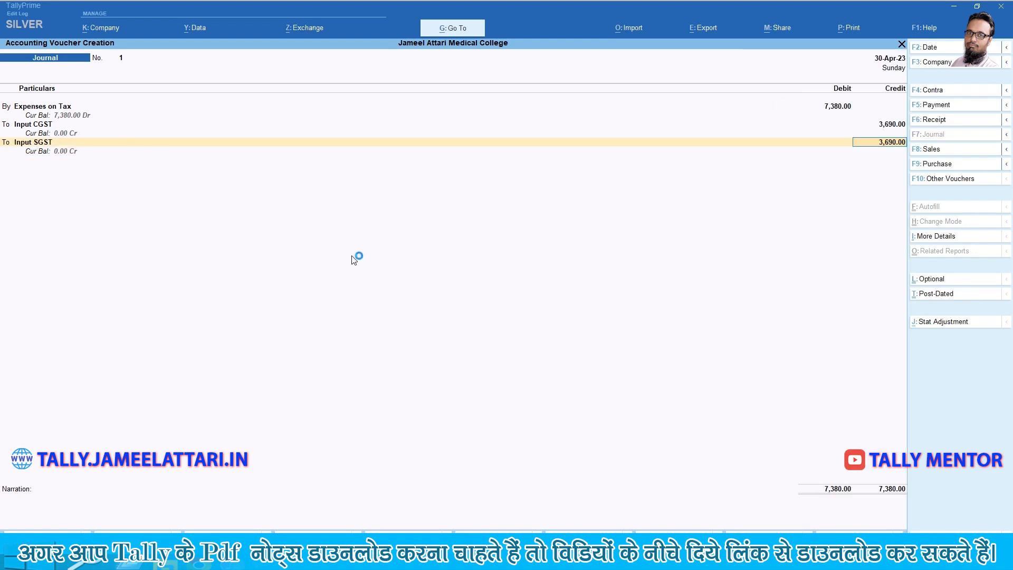
key("Return")
key("Return")
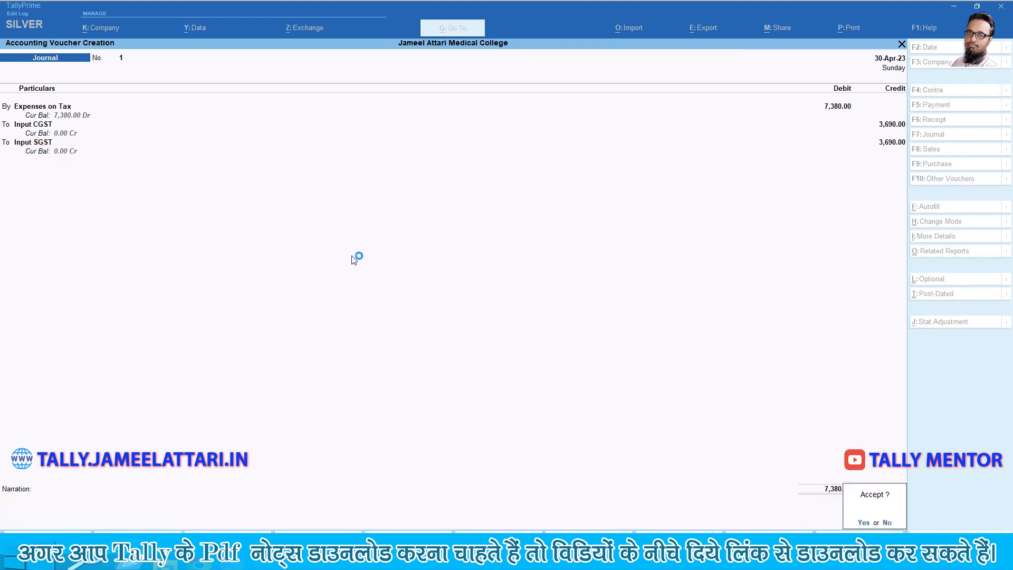
key("Return")
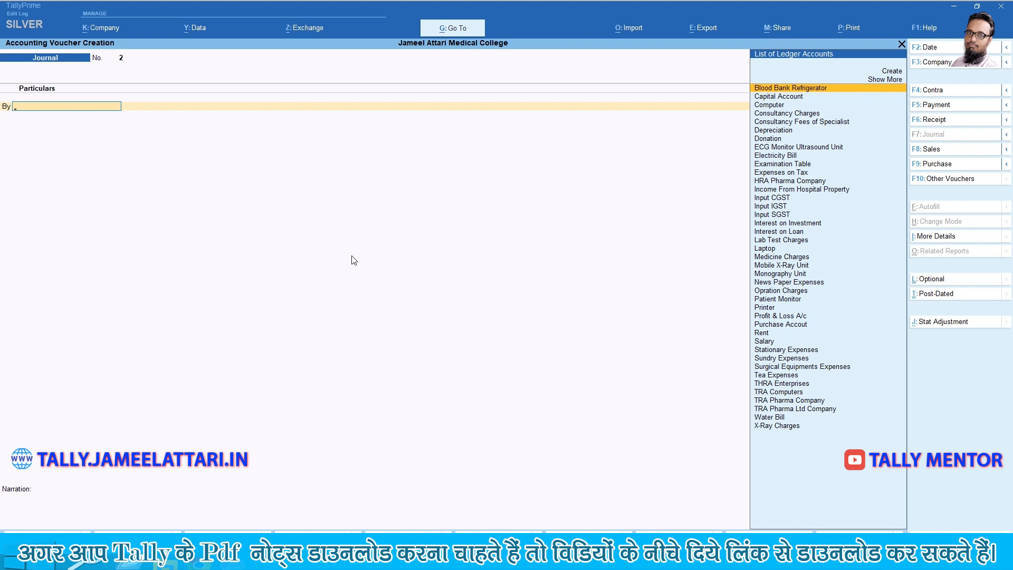
Leave voucher entry and check the Duties & Taxes group under Current Liabilities in the Balance Sheet.
key("Escape")
key("y")
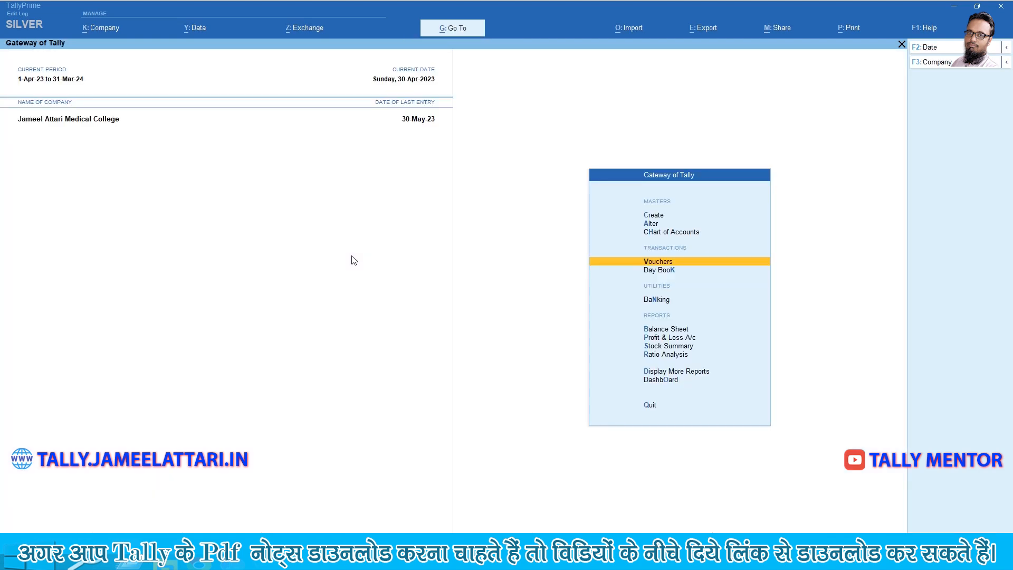
key("Down")
key("Down")
key("Down")
key("Down")
key("b")
key("Down")
key("Down")
key("Return")
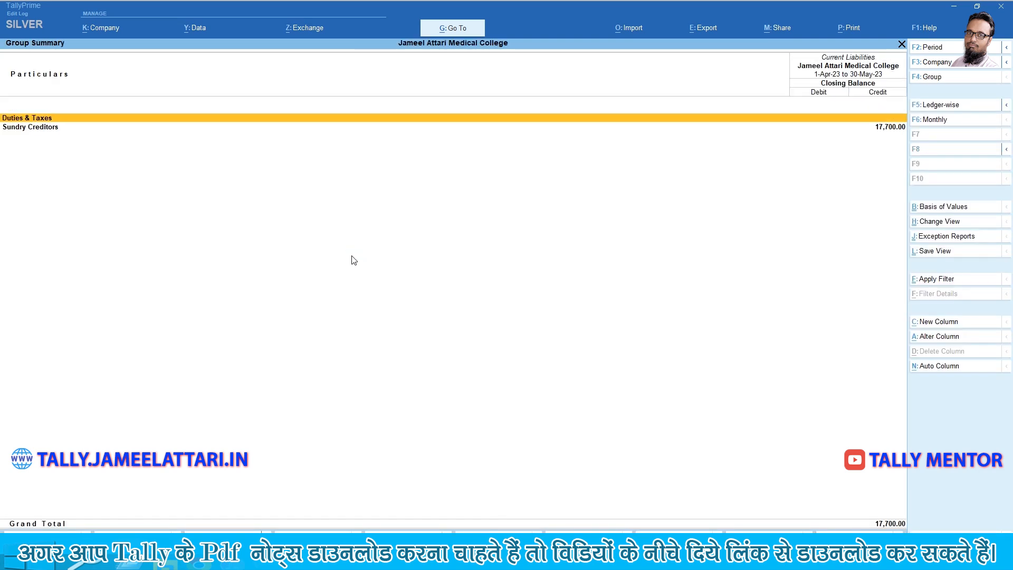
key("Return")
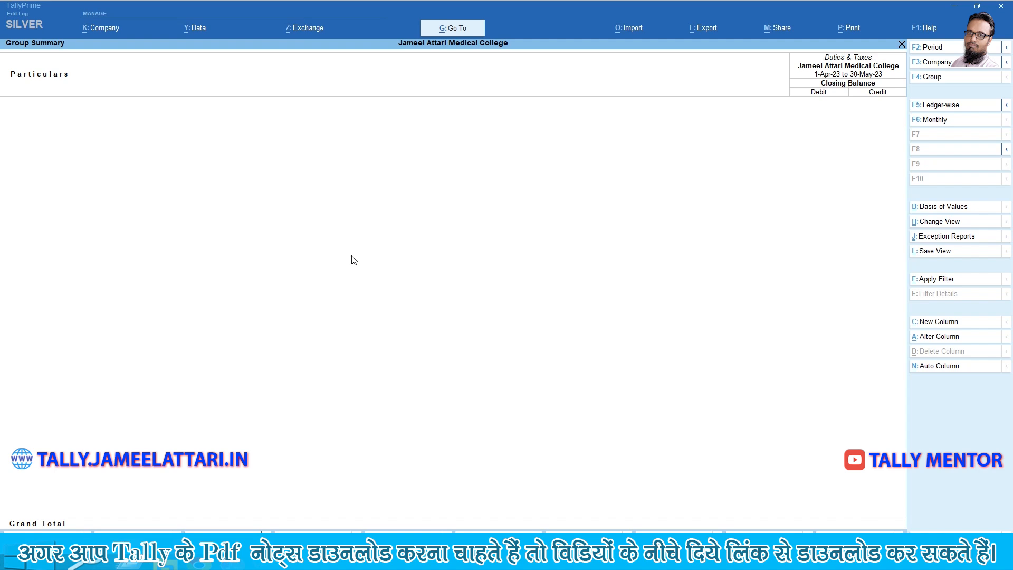
Close the Balance Sheet reports and switch to the Learn Tally website in the browser.
key("Escape")
key("Escape")
key("Escape")
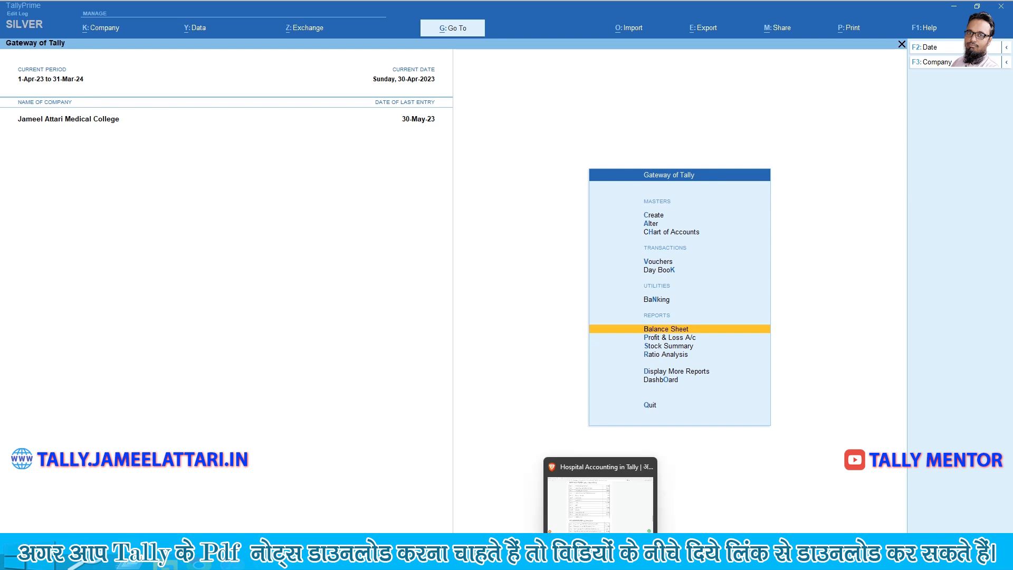
left_click(601, 553)
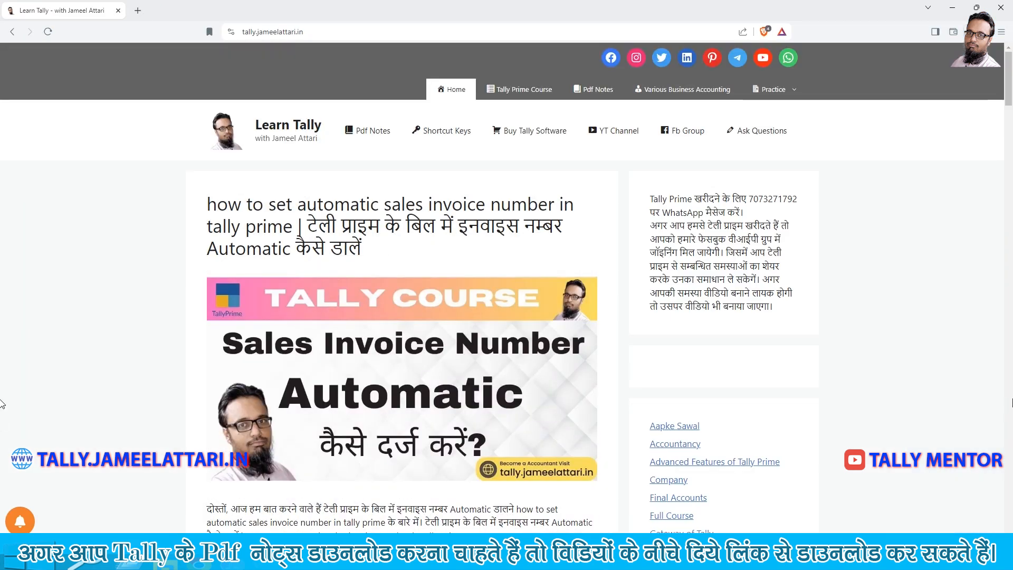